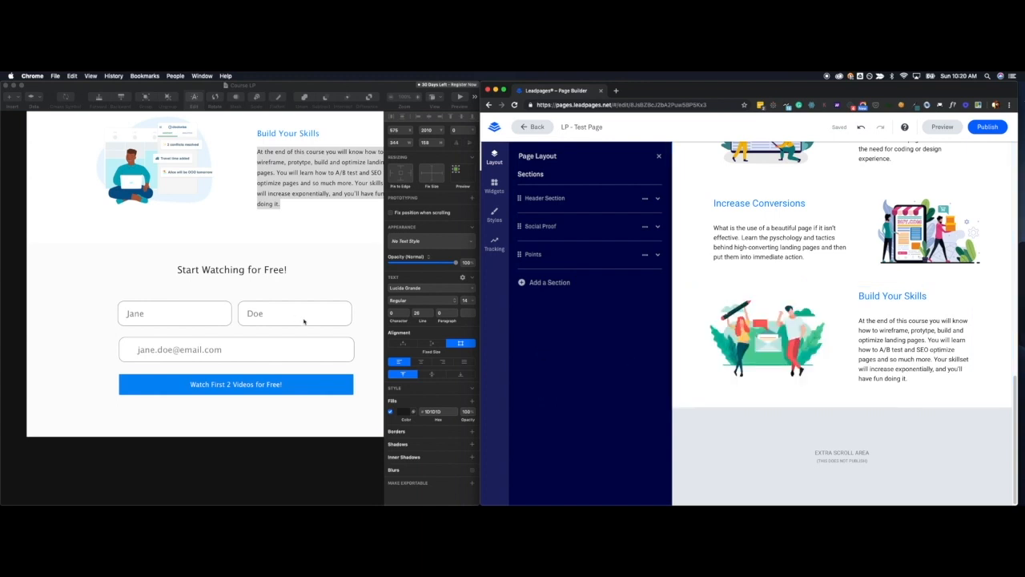
# Add a new section below the Points section and rename it Form.
pyautogui.click(539, 285)
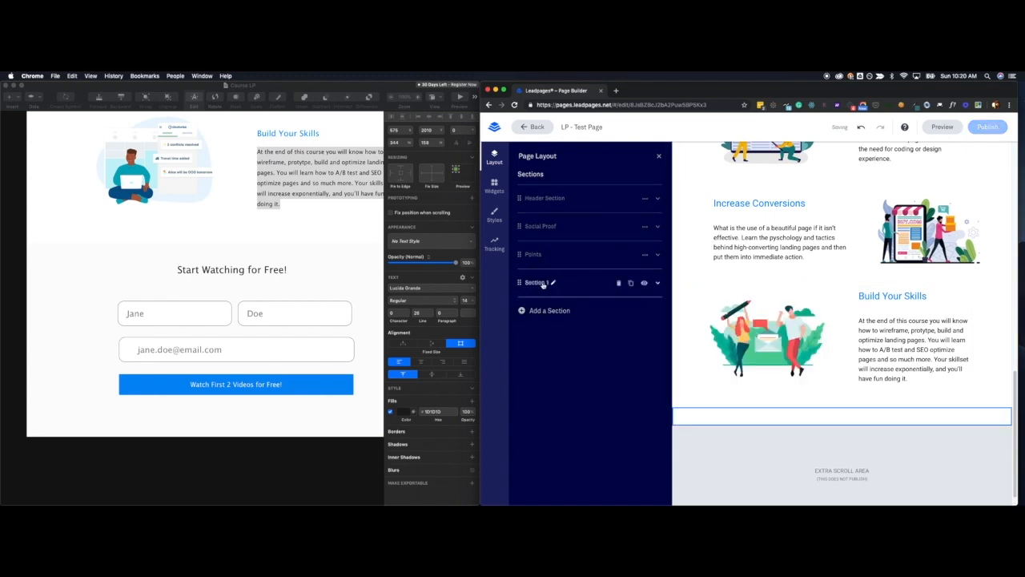
pyautogui.doubleClick(542, 281)
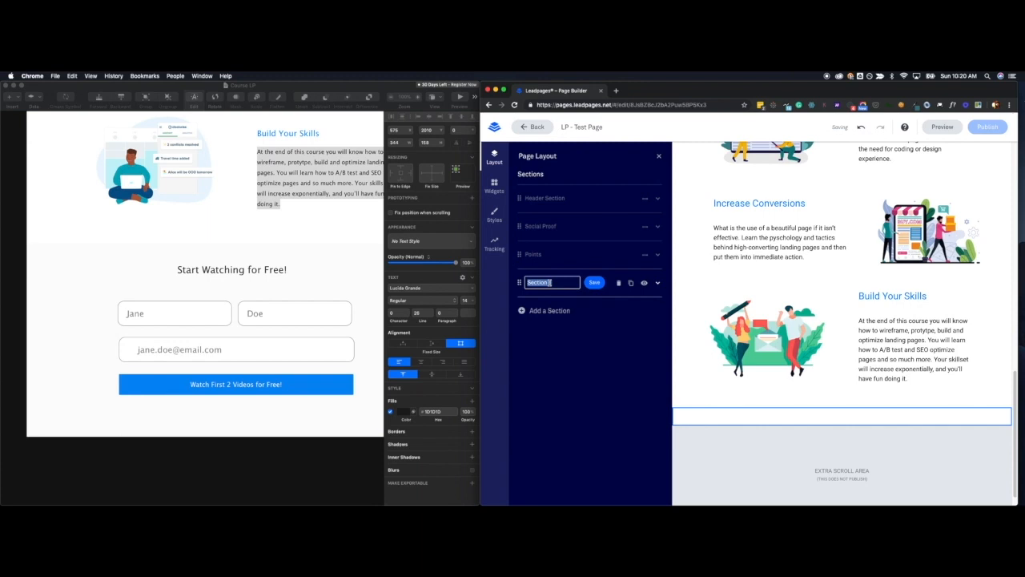
pyautogui.write('Fi')
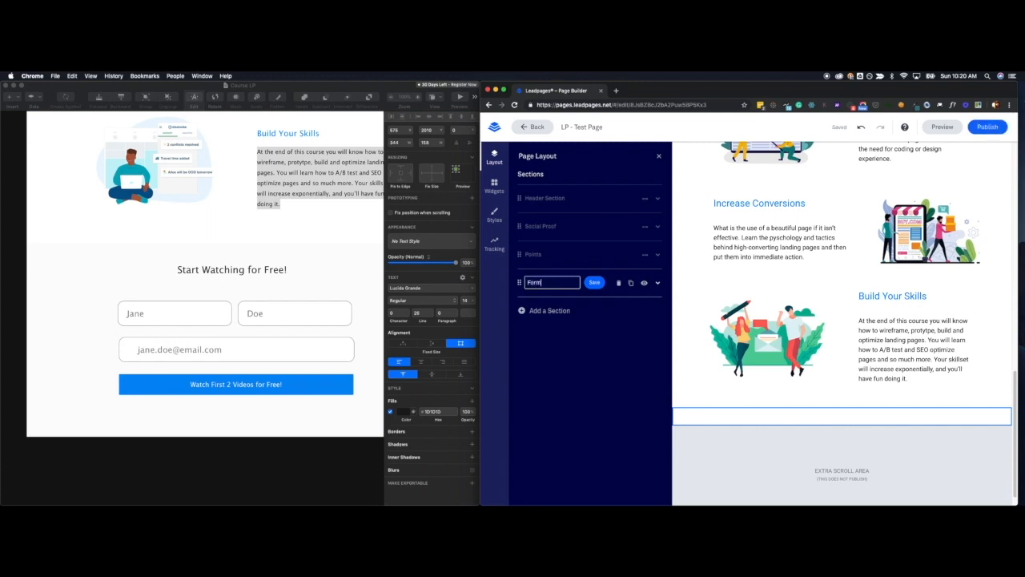
pyautogui.click(594, 283)
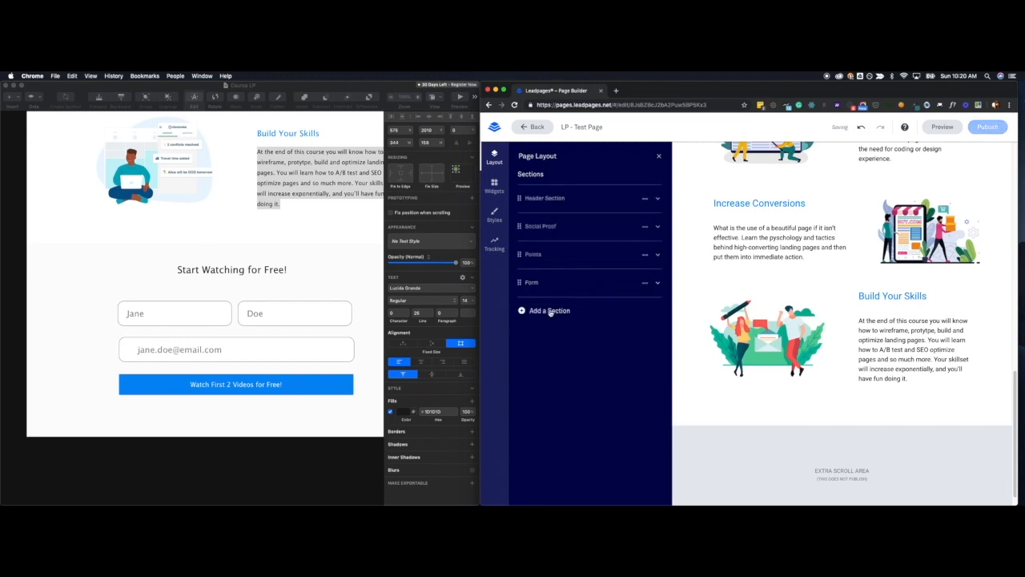
pyautogui.click(539, 284)
pyautogui.click(596, 284)
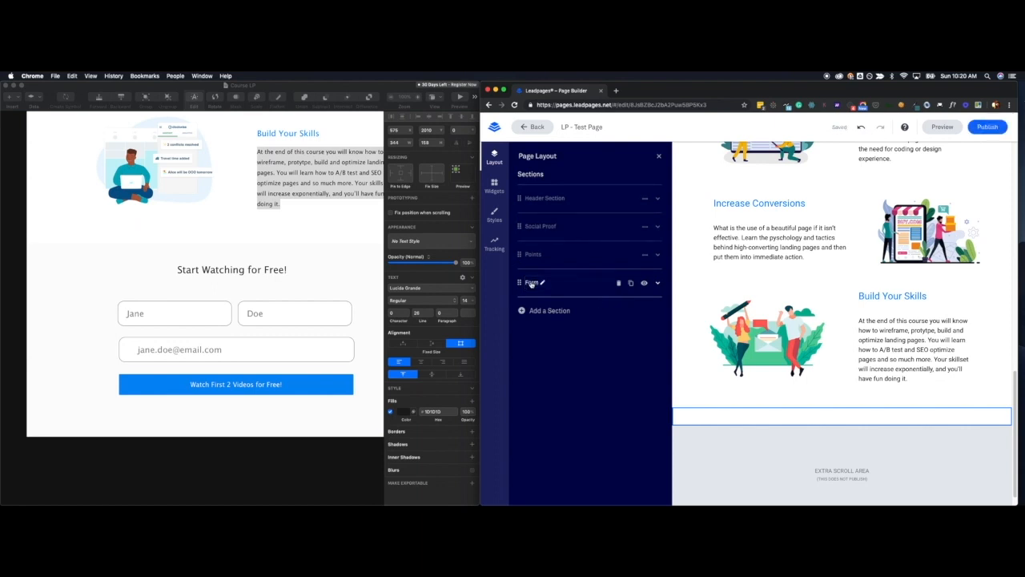
# Expand the Form section and add two columns to its first row for a three-column layout.
pyautogui.click(532, 284)
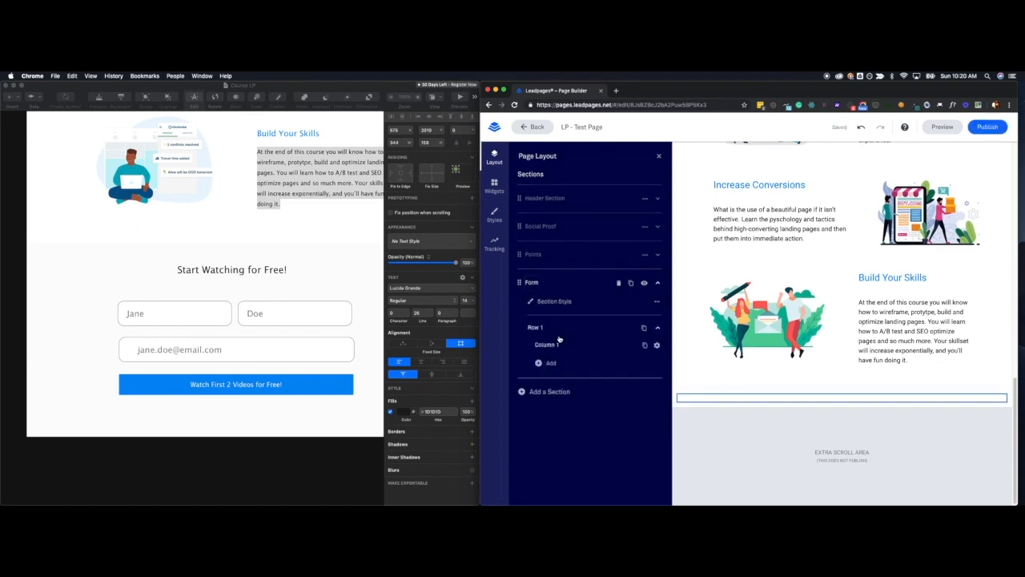
pyautogui.click(552, 363)
pyautogui.click(554, 382)
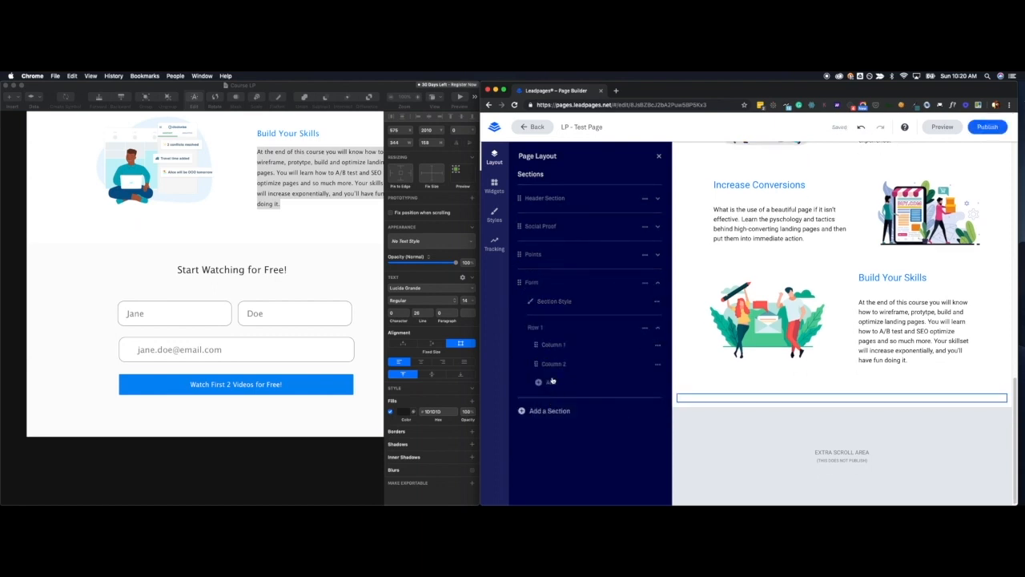
pyautogui.click(550, 383)
pyautogui.click(554, 402)
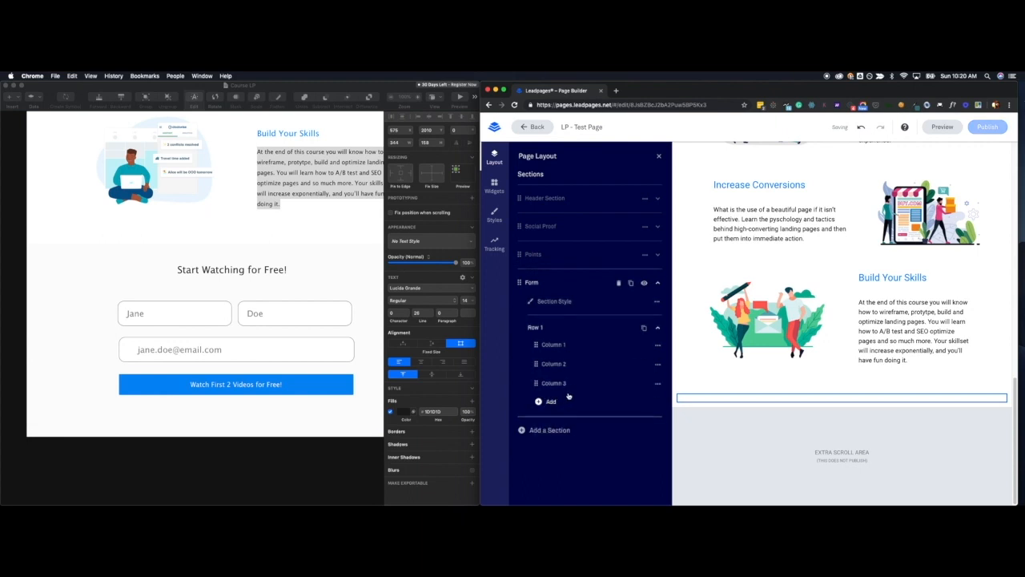
# Set the Form section's background color to fbfbfb and its top and bottom padding to 3.
pyautogui.click(656, 301)
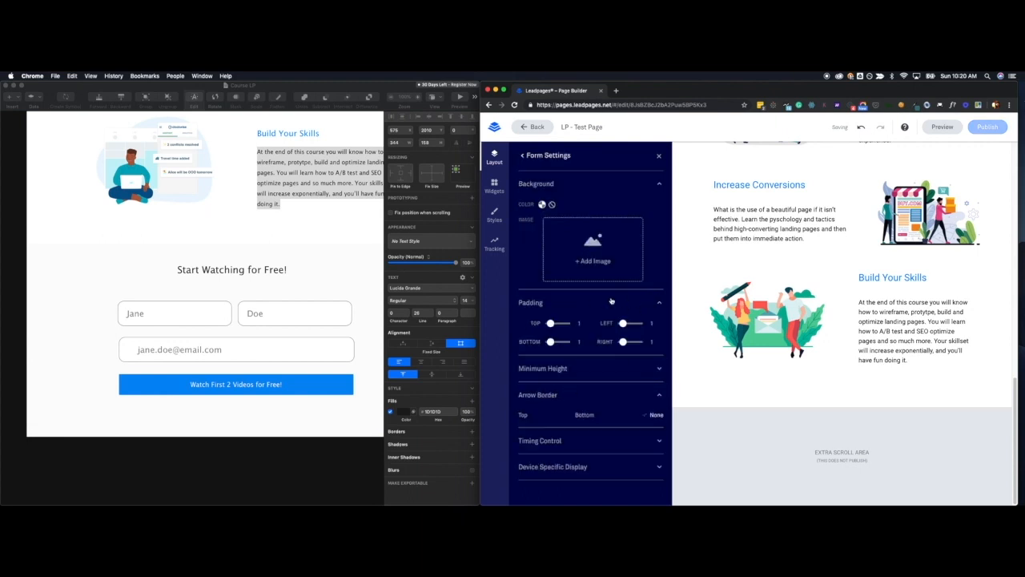
pyautogui.click(542, 205)
pyautogui.click(607, 245)
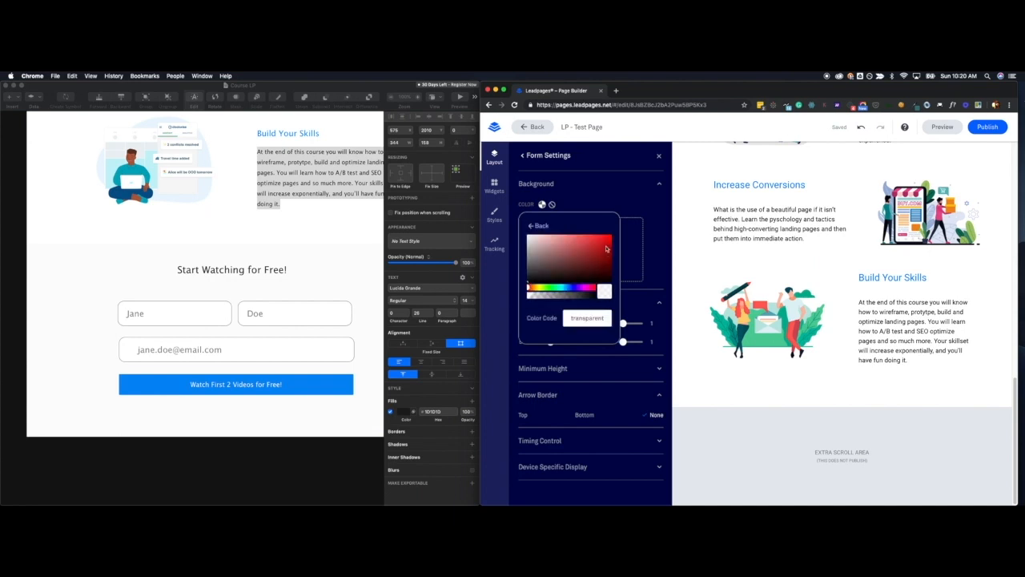
pyautogui.click(587, 318)
pyautogui.write('fbfbfb')
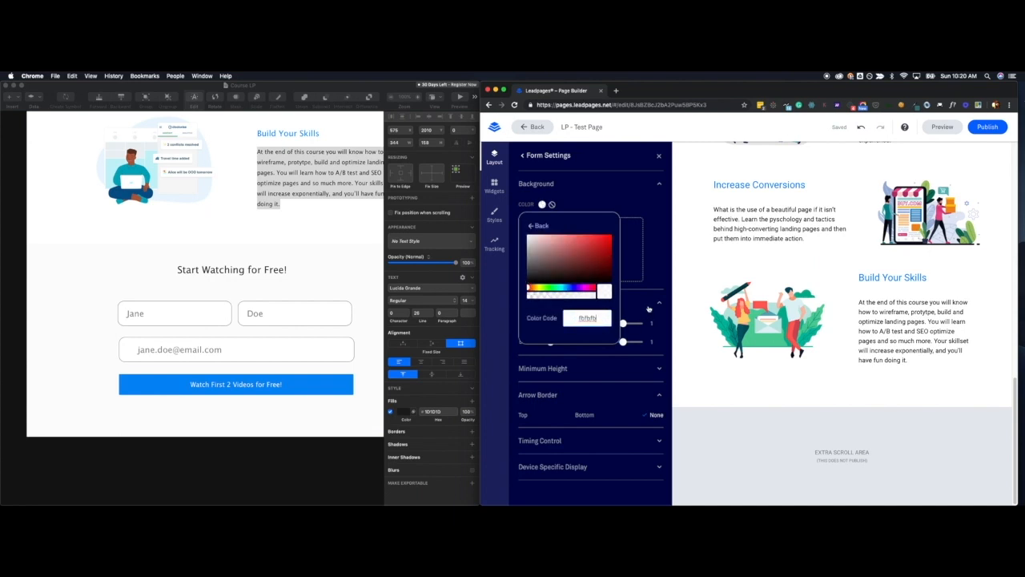
pyautogui.click(655, 273)
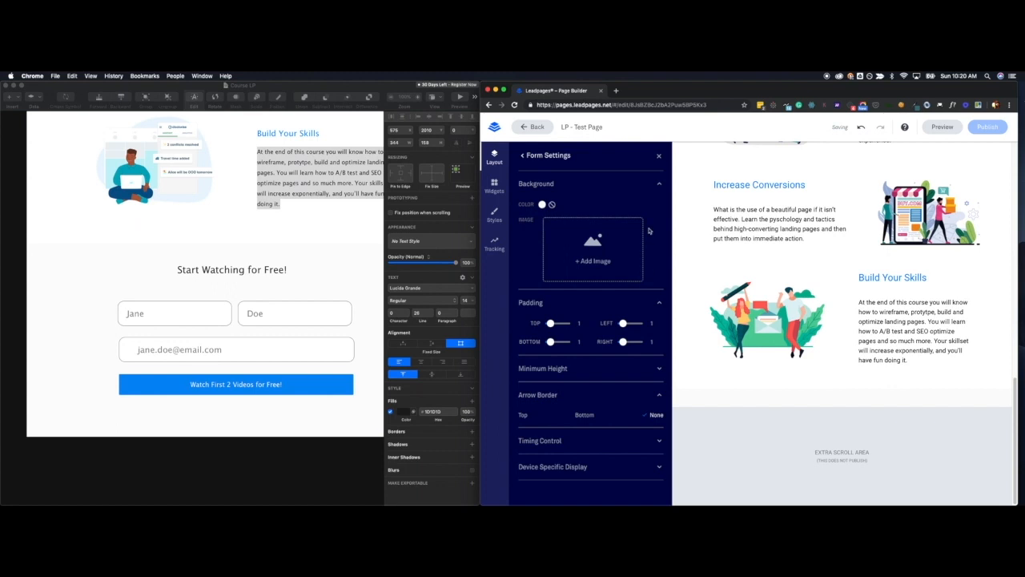
pyautogui.moveTo(550, 323); pyautogui.dragTo(553, 341)
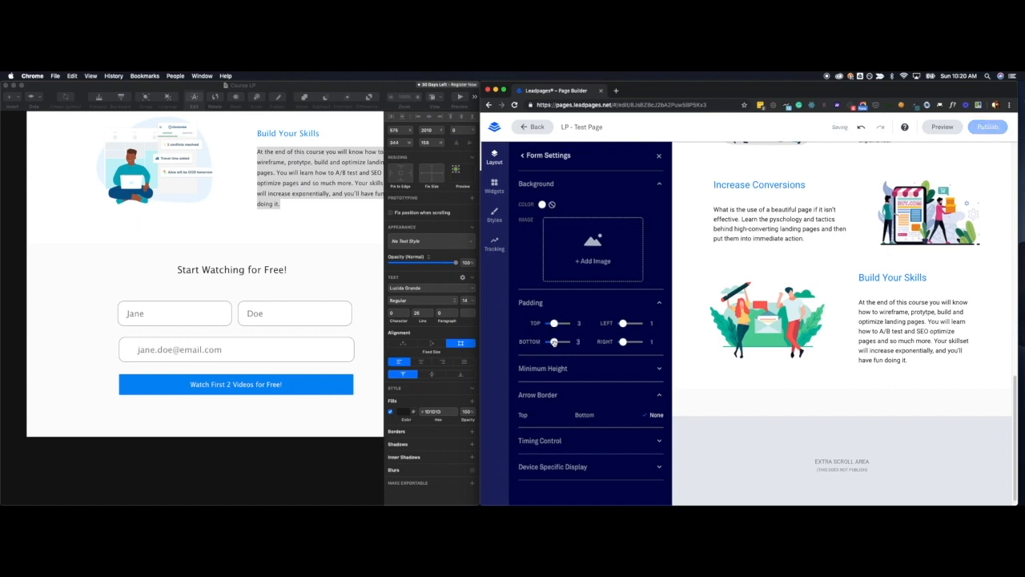
pyautogui.click(524, 156)
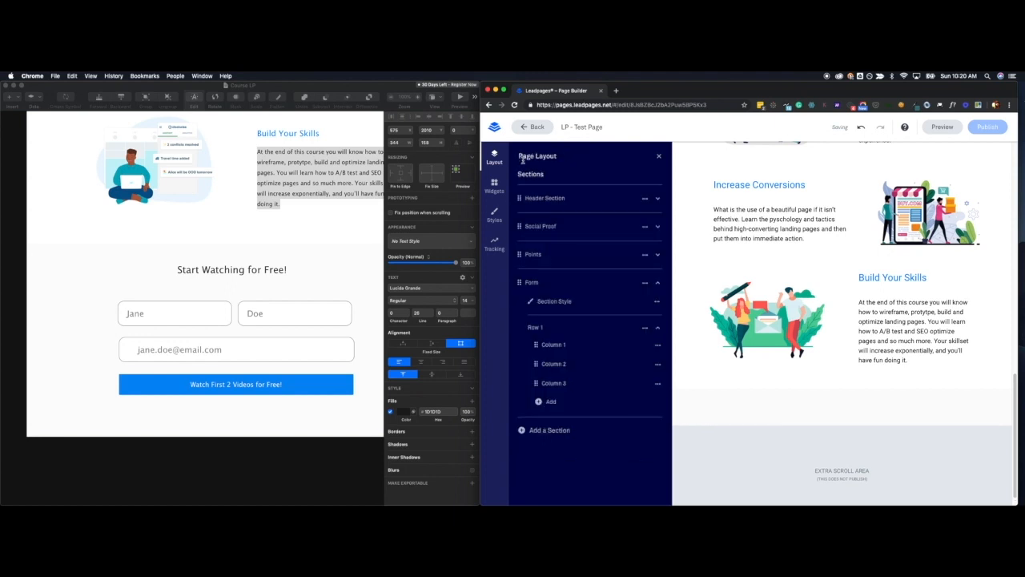
# Place a Headline widget in the Form section's middle column and widen that column on both sides.
pyautogui.click(494, 185)
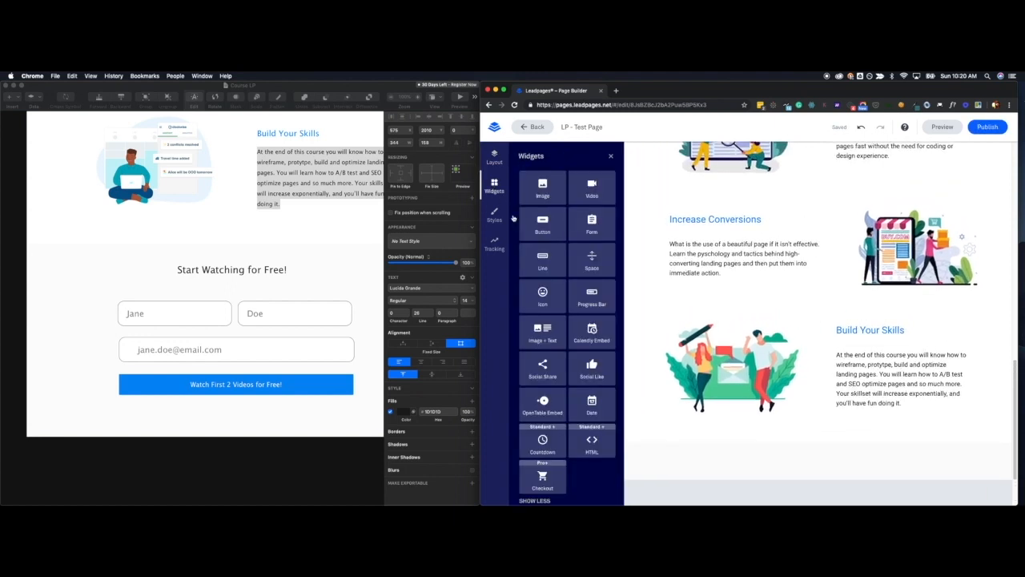
pyautogui.scroll(-2, 800, 449)
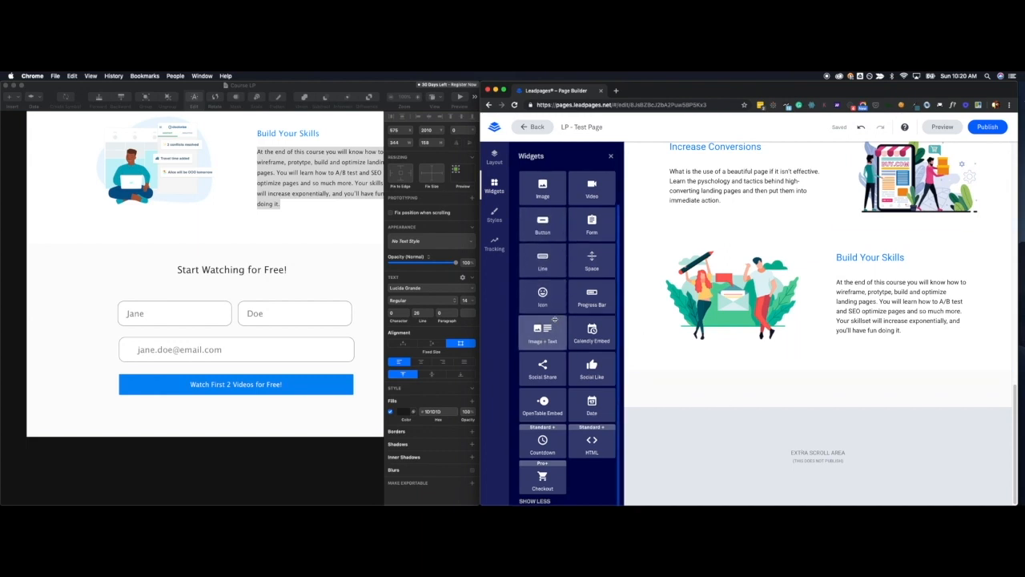
pyautogui.scroll(2, 582, 229)
pyautogui.moveTo(582, 229); pyautogui.dragTo(815, 398)
pyautogui.moveTo(754, 421); pyautogui.dragTo(710, 424)
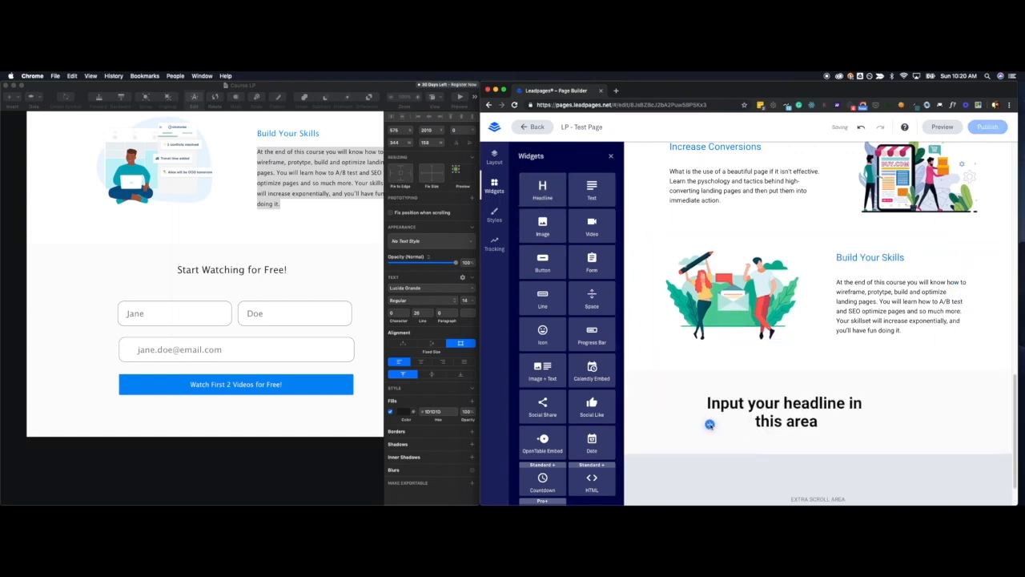
pyautogui.moveTo(883, 413); pyautogui.dragTo(950, 409)
# Replace the placeholder headline text with "Start Watching for Free!".
pyautogui.doubleClick(862, 405)
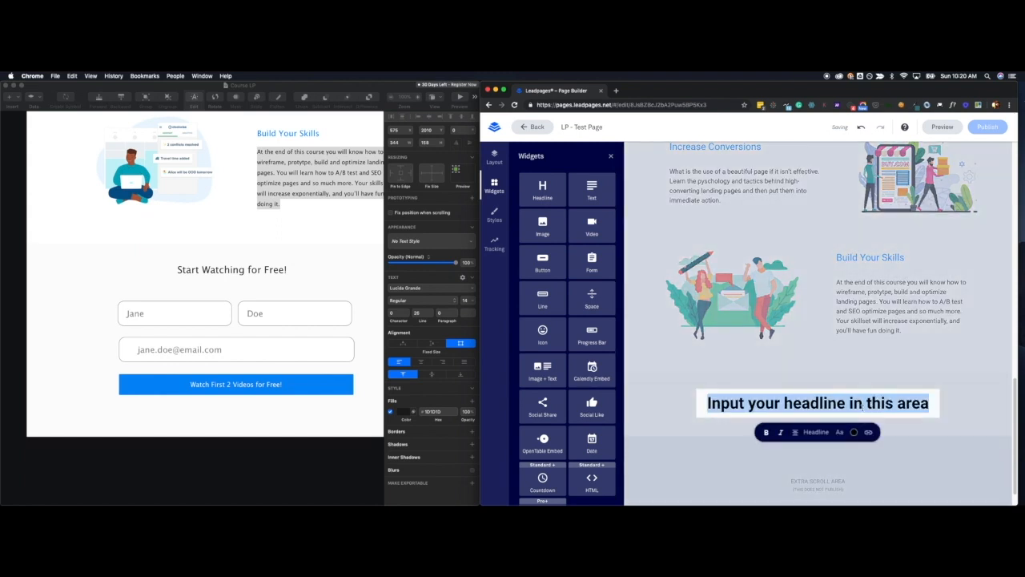
pyautogui.write('Start ')
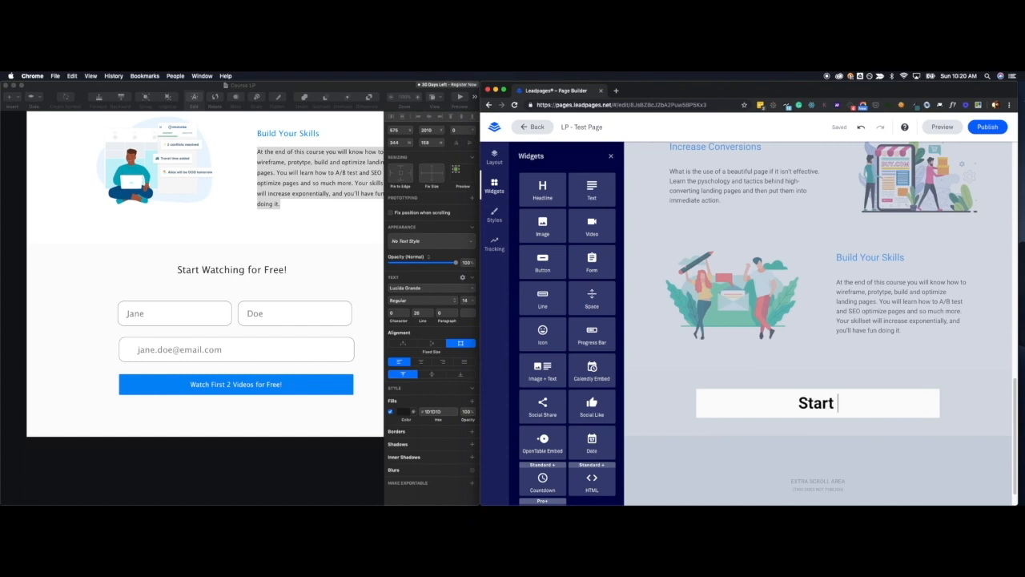
pyautogui.write('Watching for F')
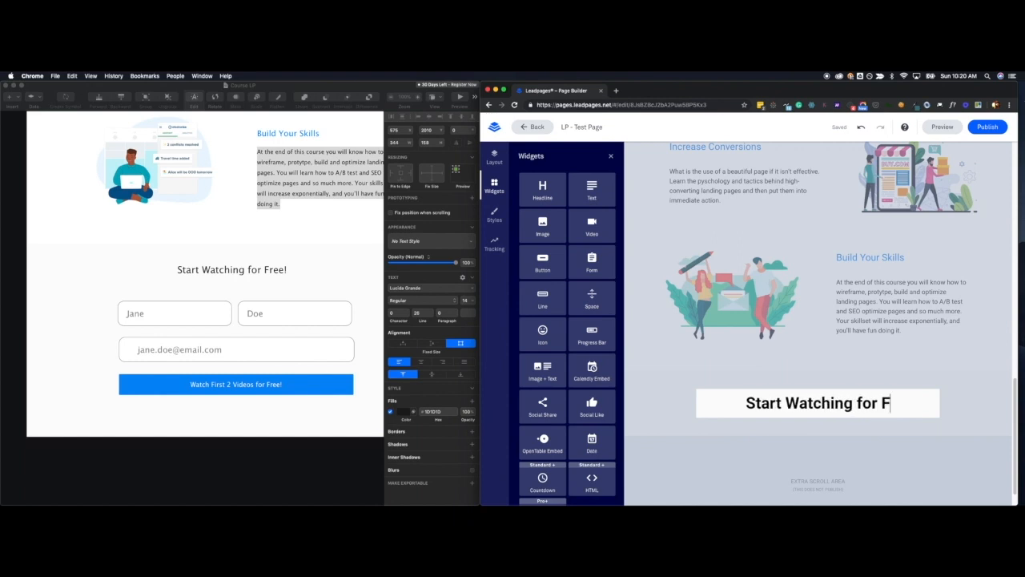
pyautogui.write('ree!')
# Remove the bold from the Form section's headline and set its text size to 4.
pyautogui.press('super+a')
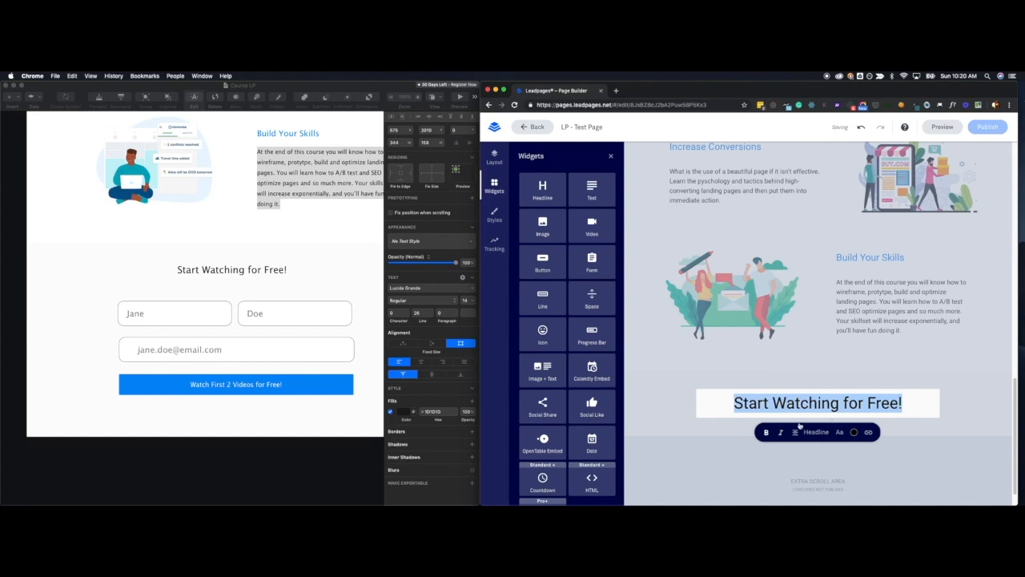
pyautogui.click(839, 431)
pyautogui.moveTo(820, 450); pyautogui.dragTo(814, 450)
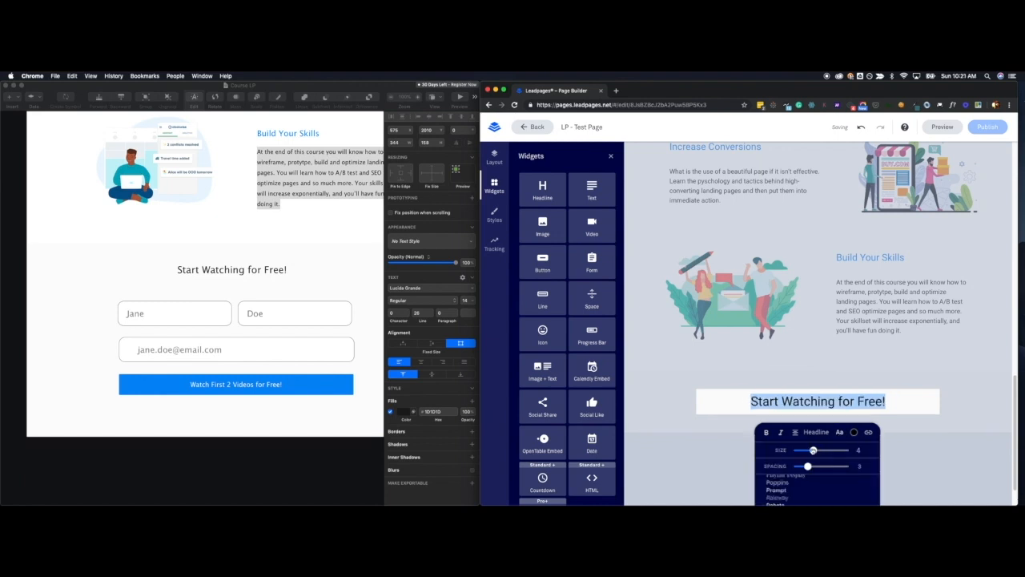
pyautogui.click(972, 398)
pyautogui.scroll(-1, 972, 398)
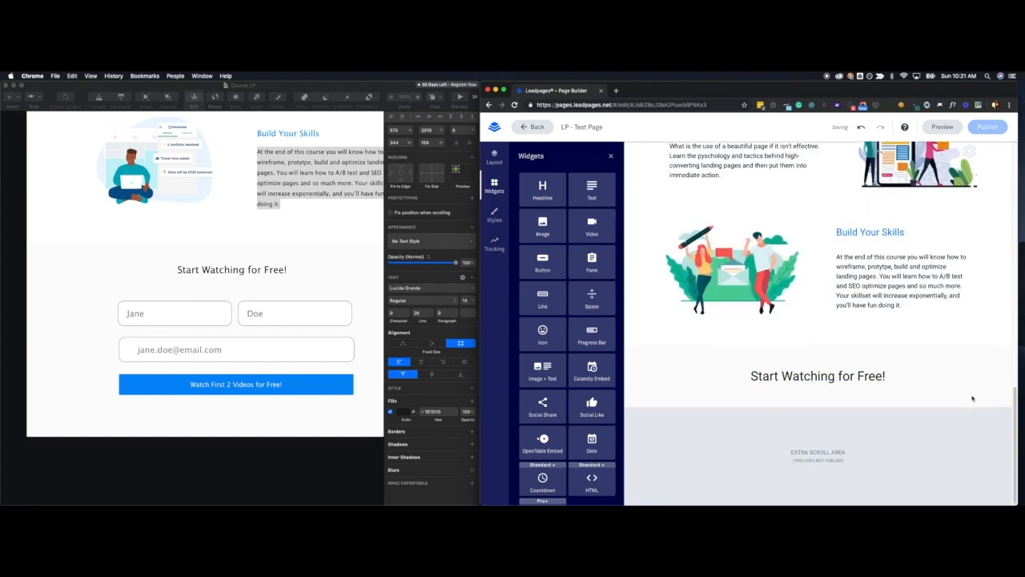
# Set the "Start Watching for Free!" headline's text size to 5.
pyautogui.doubleClick(864, 376)
pyautogui.press('super+a')
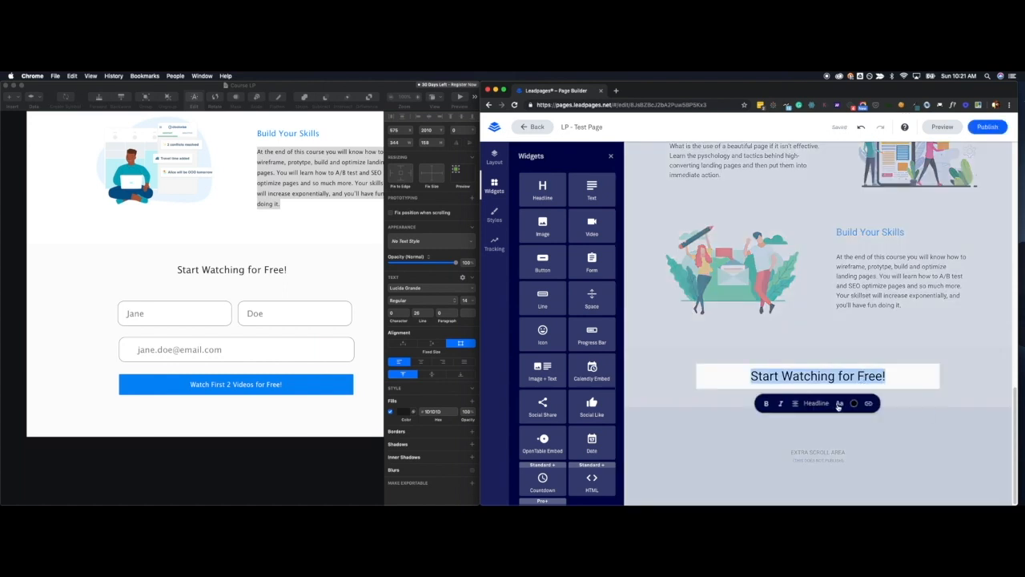
pyautogui.click(839, 403)
pyautogui.moveTo(814, 421); pyautogui.dragTo(818, 421)
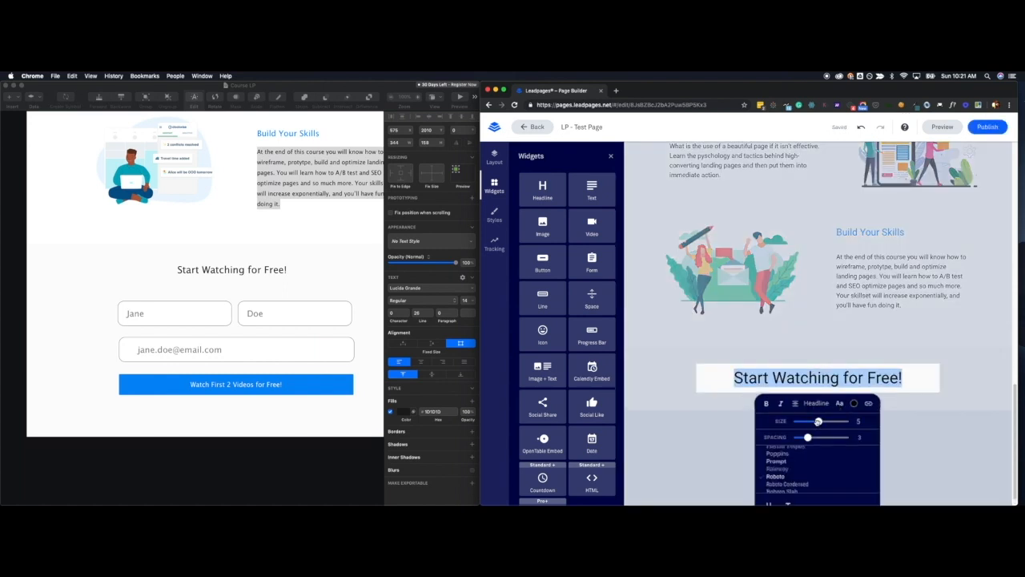
pyautogui.click(989, 379)
pyautogui.scroll(-1, 933, 370)
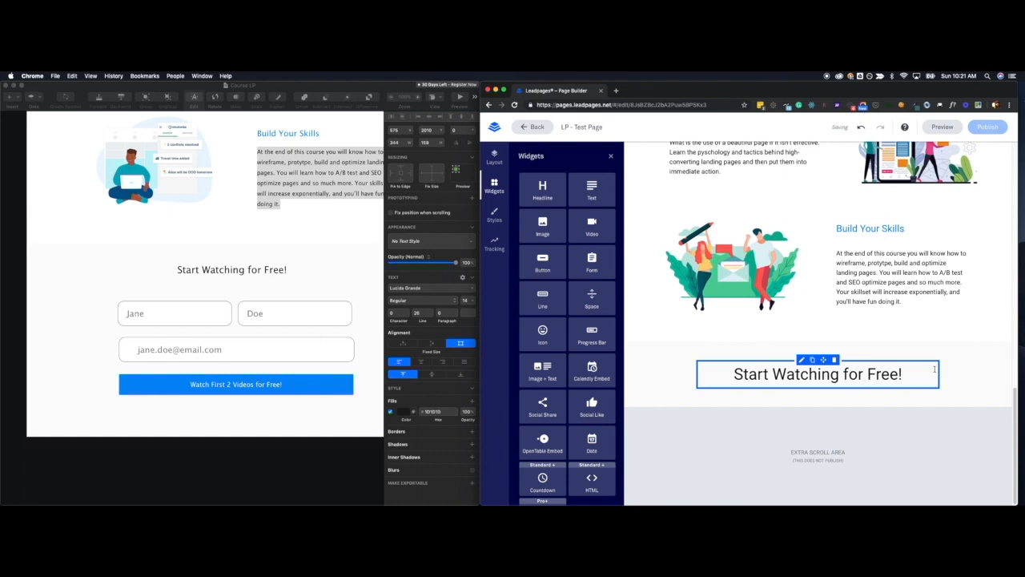
# Place a Countdown widget directly below the headline in the Form section.
pyautogui.scroll(-1, 553, 297)
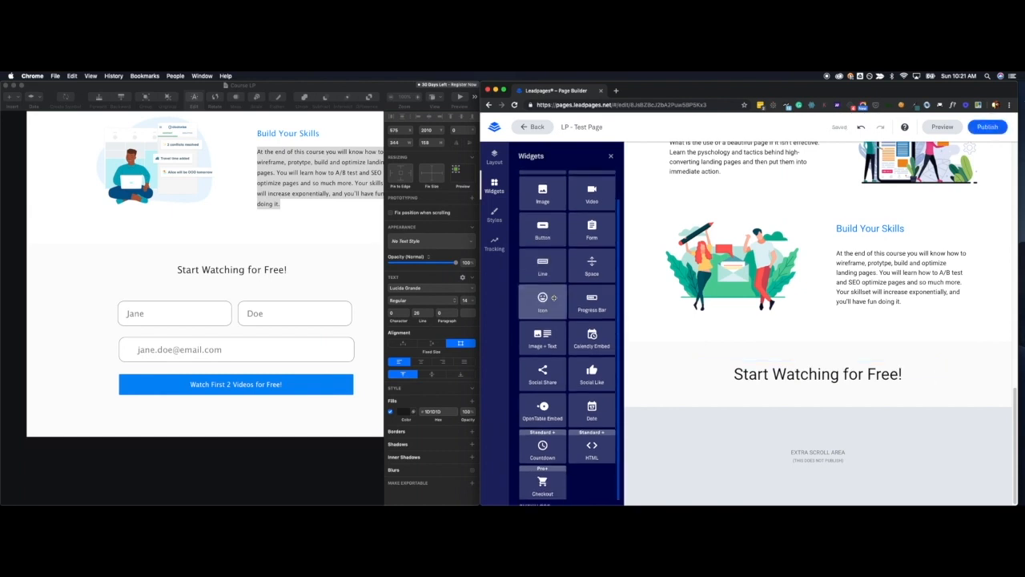
pyautogui.scroll(-1, 553, 297)
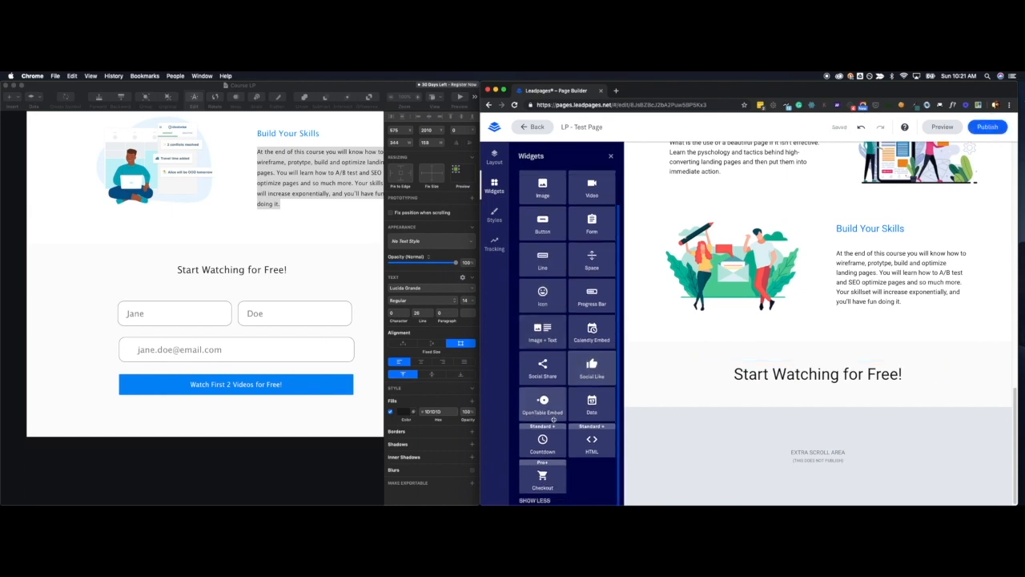
pyautogui.moveTo(543, 439)
pyautogui.mouseDown()
pyautogui.moveTo(858, 383)
pyautogui.moveTo(811, 413)
pyautogui.mouseUp()
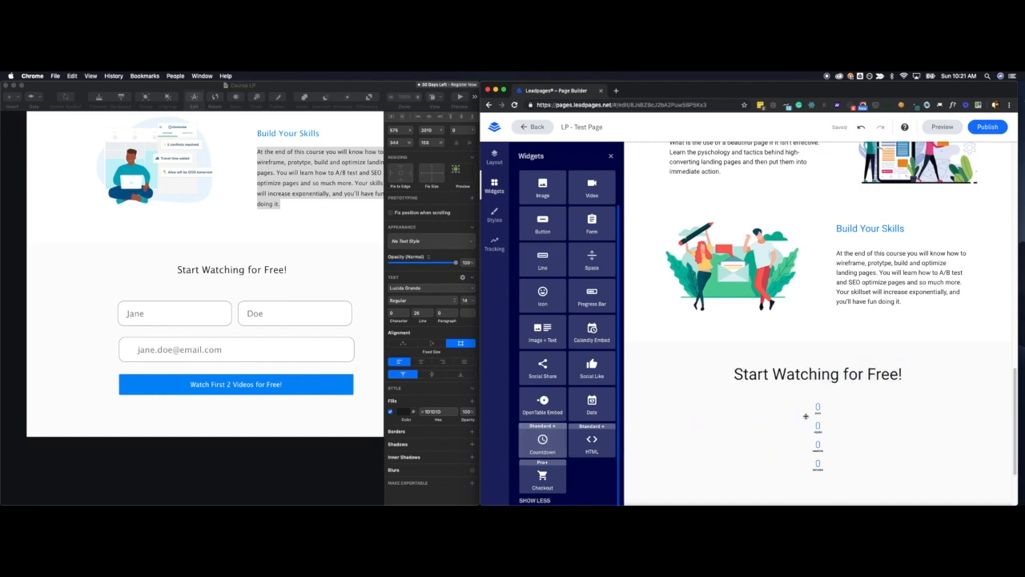
# Switch the countdown's type to Evergreen, trying Daily first, and enter 24 in its hours value.
pyautogui.click(801, 388)
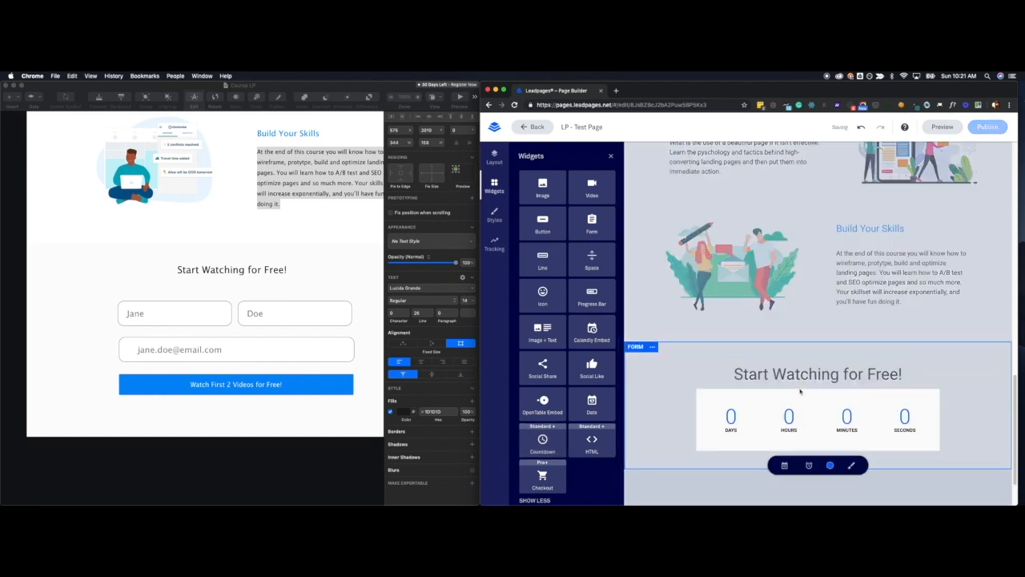
pyautogui.click(808, 467)
pyautogui.click(785, 467)
pyautogui.scroll(-3, 825, 457)
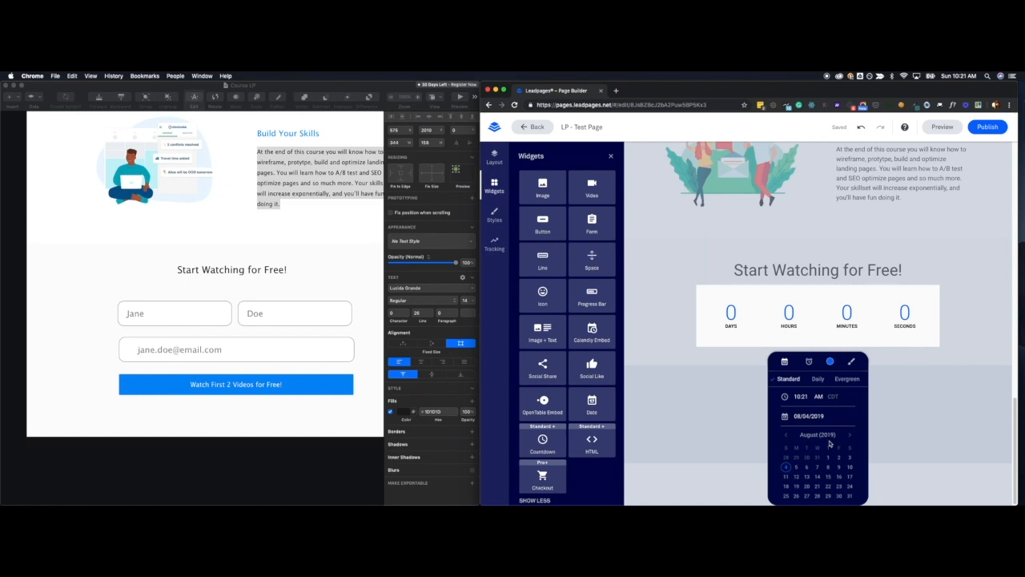
pyautogui.click(818, 378)
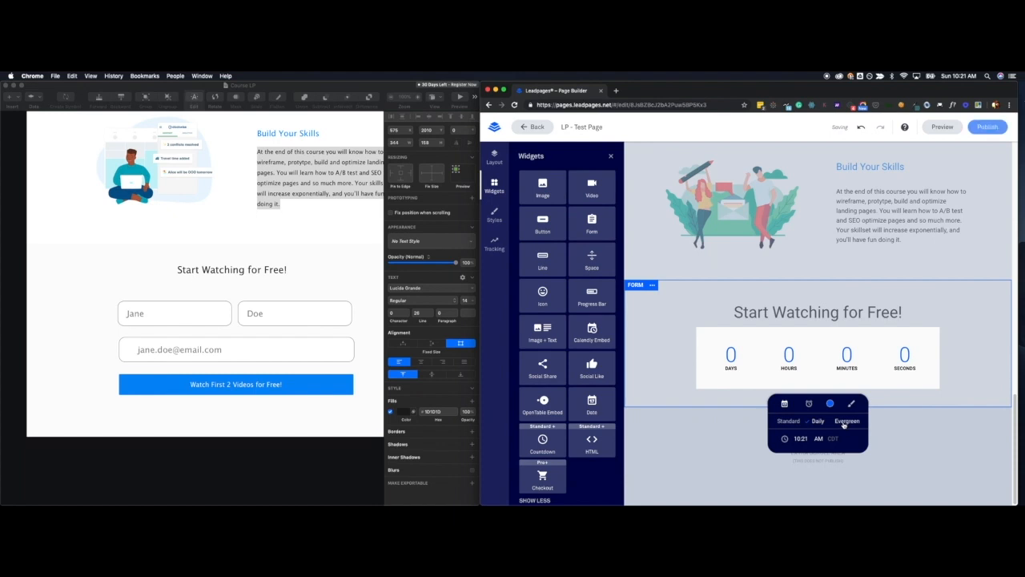
pyautogui.click(847, 423)
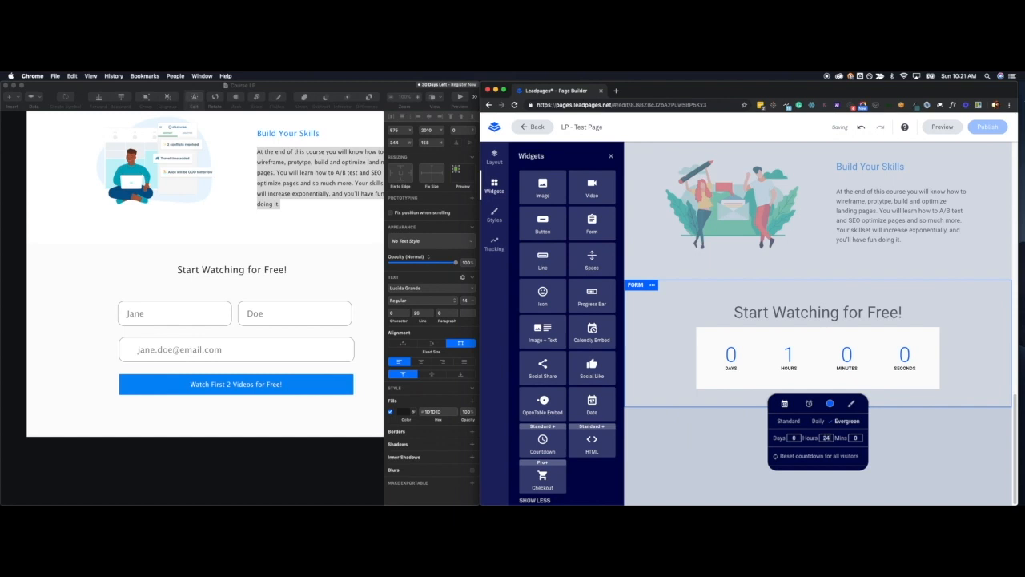
pyautogui.click(894, 430)
# Reopen the countdown's settings and check its Evergreen duration.
pyautogui.moveTo(872, 367)
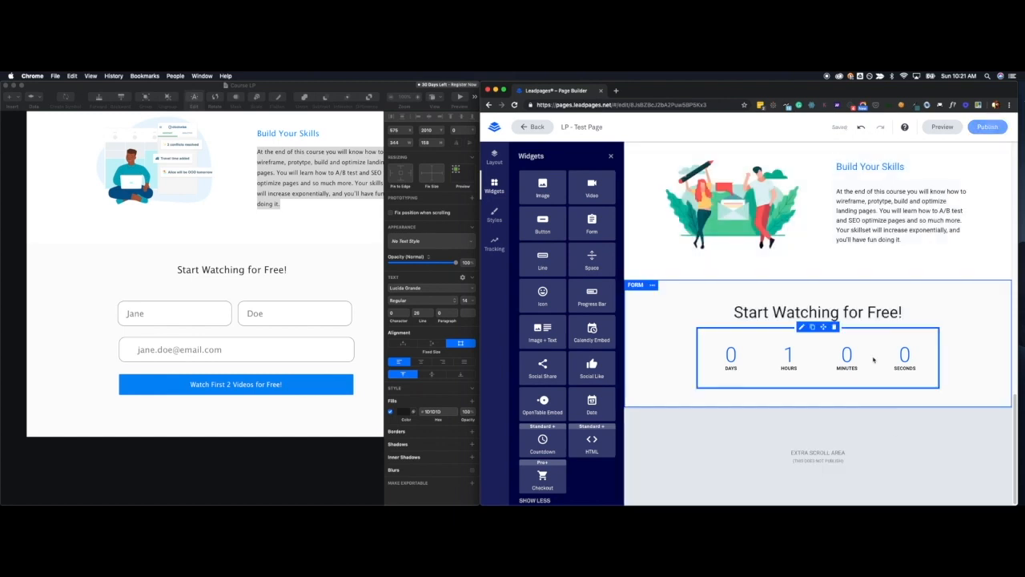
pyautogui.click(801, 327)
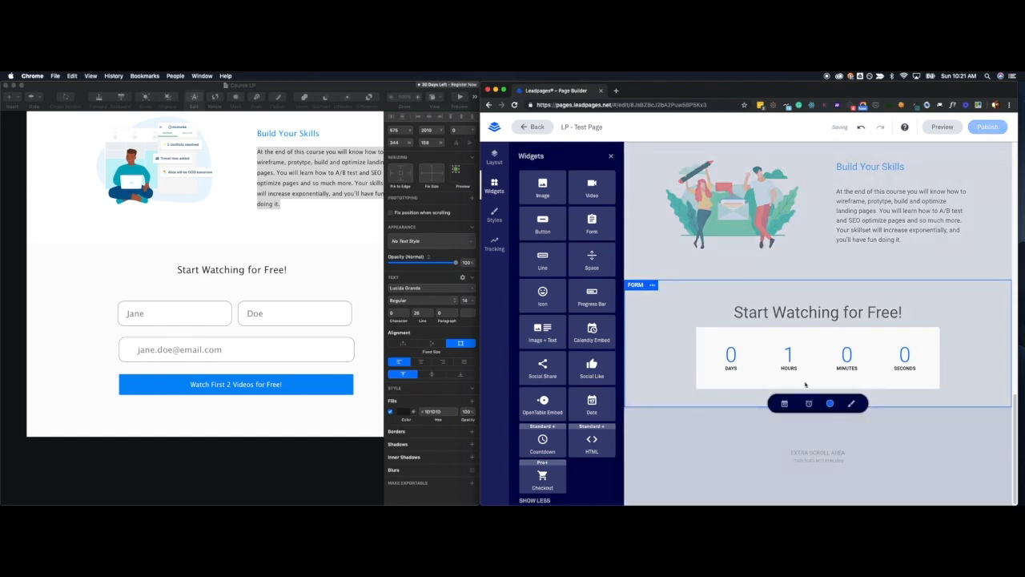
pyautogui.click(793, 408)
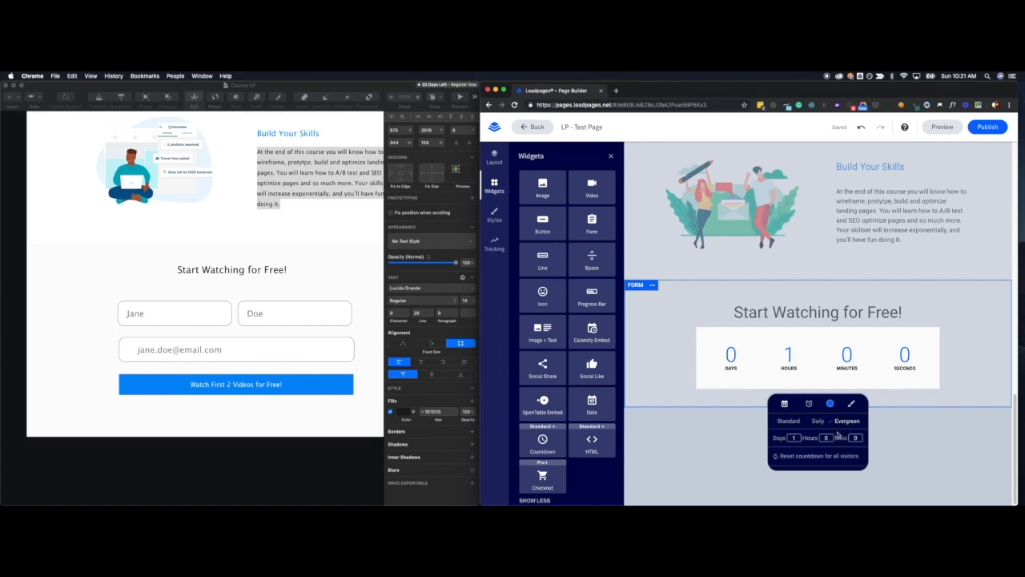
pyautogui.click(912, 405)
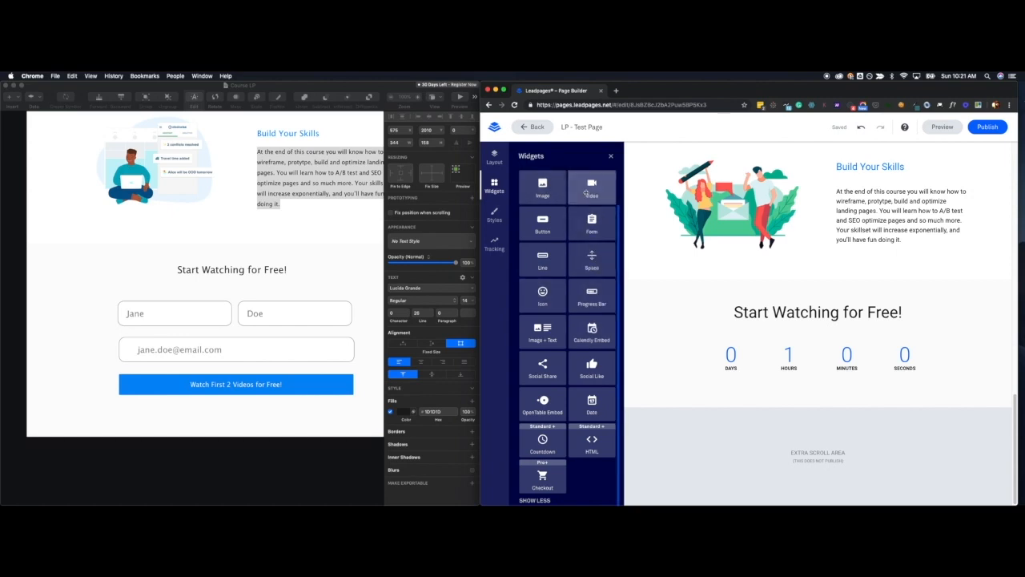
# Duplicate the "In this course you will learn" paragraph in the Points section and move the copy directly below the countdown in the Form section.
pyautogui.scroll(1, 589, 227)
pyautogui.scroll(2, 590, 226)
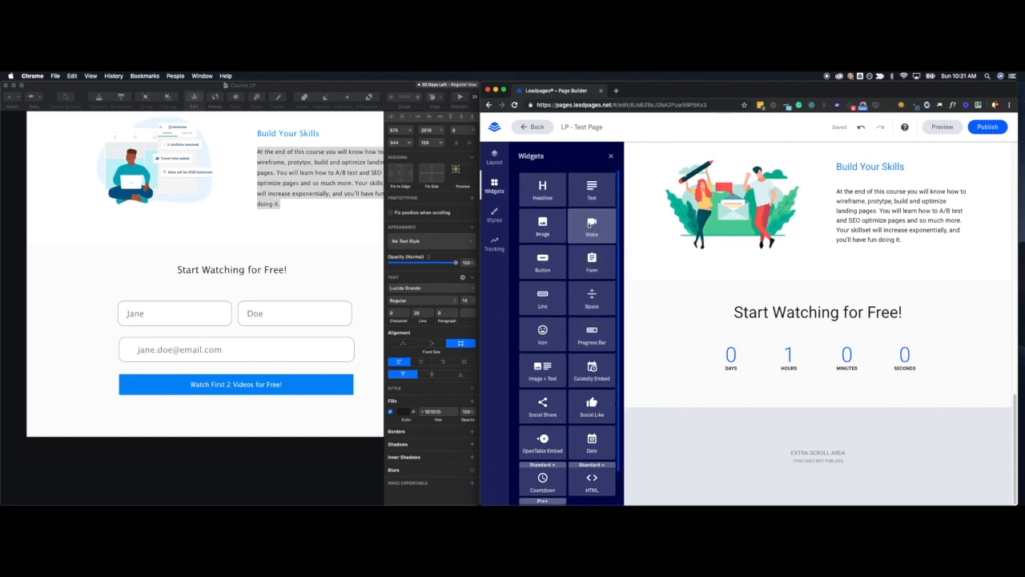
pyautogui.scroll(10, 829, 298)
pyautogui.scroll(-3, 829, 298)
pyautogui.click(829, 298)
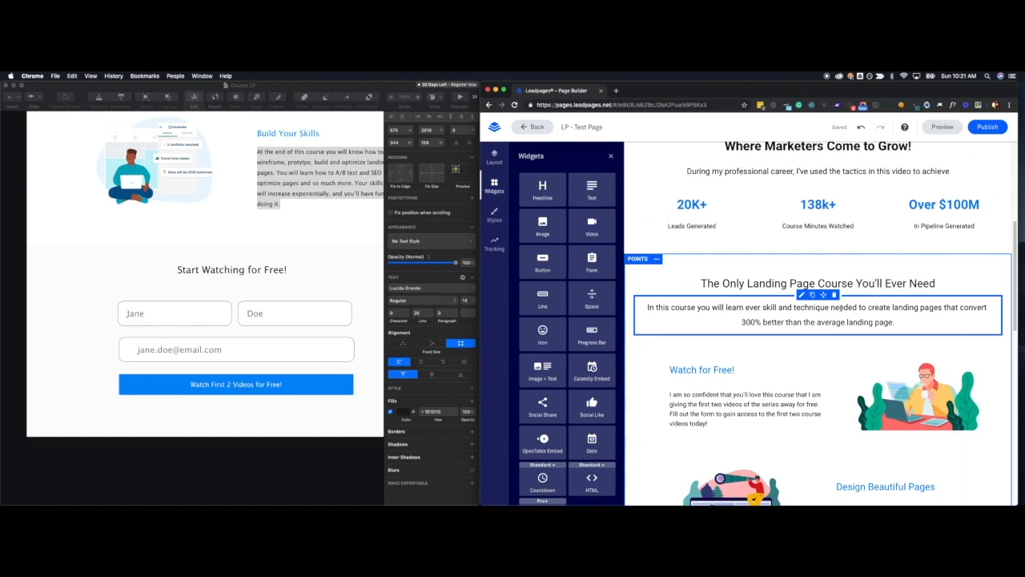
pyautogui.click(812, 295)
pyautogui.moveTo(731, 295); pyautogui.dragTo(760, 481)
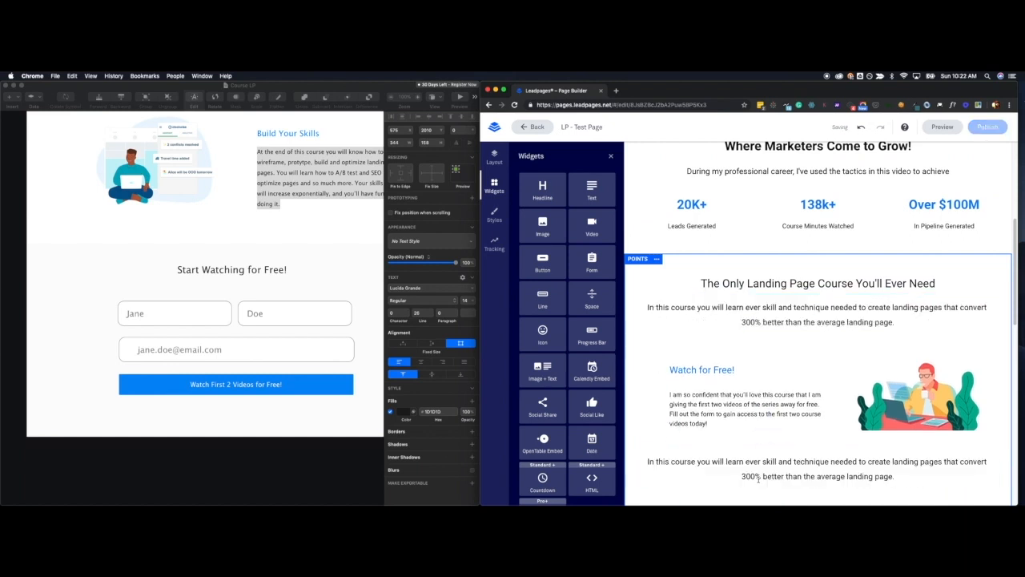
pyautogui.scroll(-8, 809, 321)
pyautogui.moveTo(817, 154); pyautogui.dragTo(805, 418)
pyautogui.scroll(-5, 805, 419)
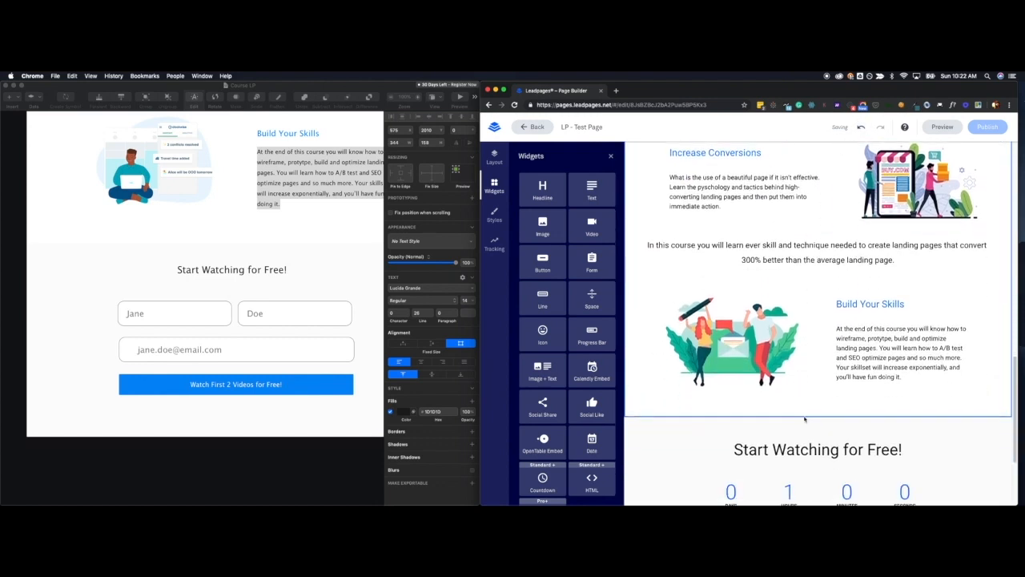
pyautogui.scroll(1, 822, 151)
pyautogui.moveTo(823, 160); pyautogui.dragTo(801, 439)
# Replace the copied paragraph's text with "Receive the first two videos of this course for free by submitting the form below within the next 24 Hours!".
pyautogui.tripleClick(819, 437)
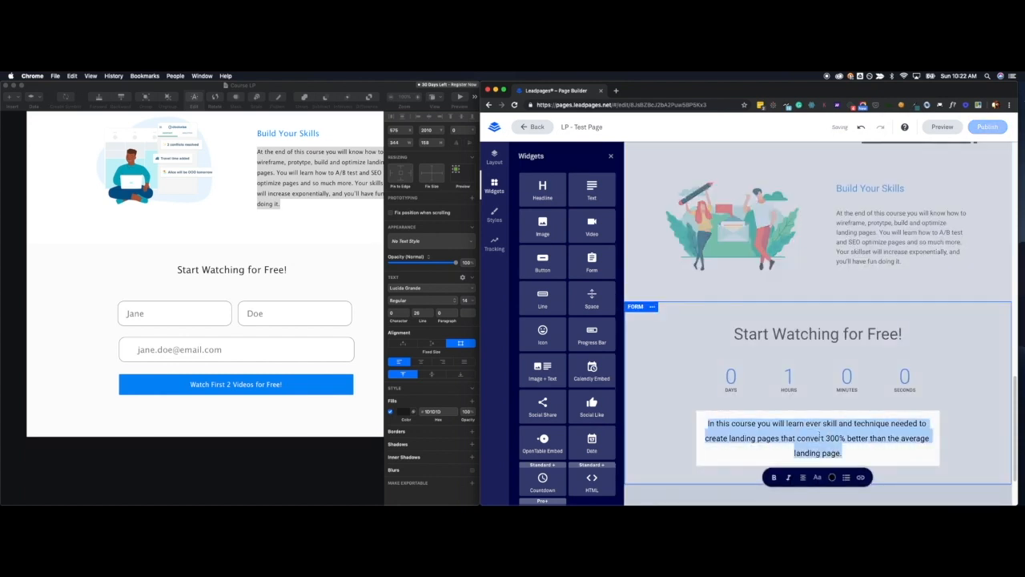
pyautogui.write('Receive th')
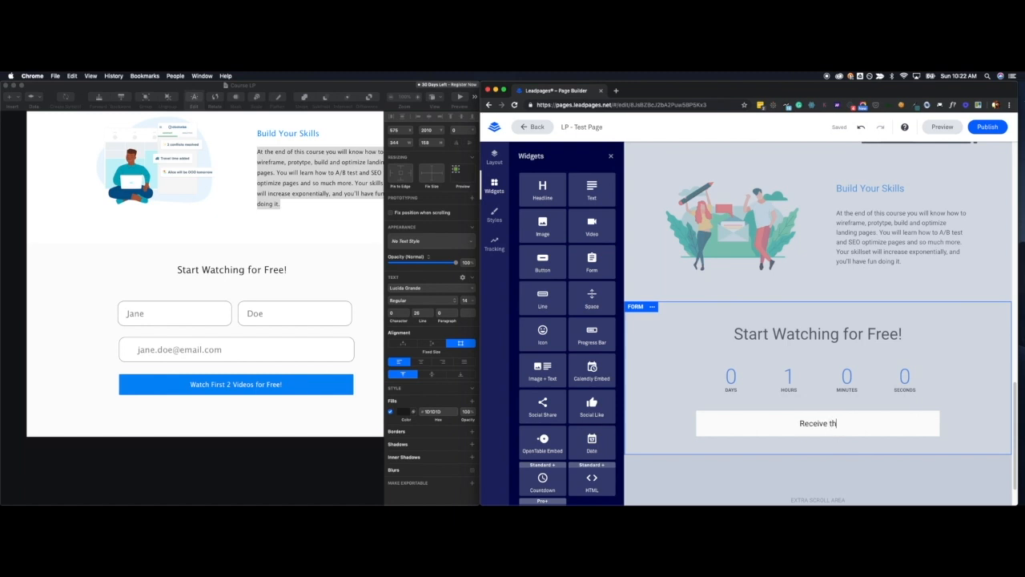
pyautogui.write('e first two videos of this co')
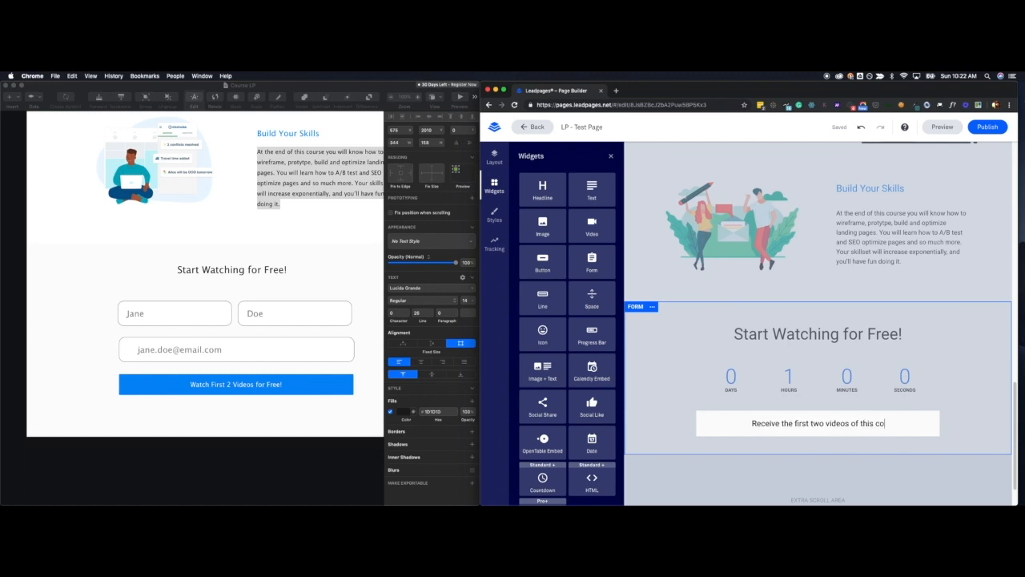
pyautogui.write('urse for free by su')
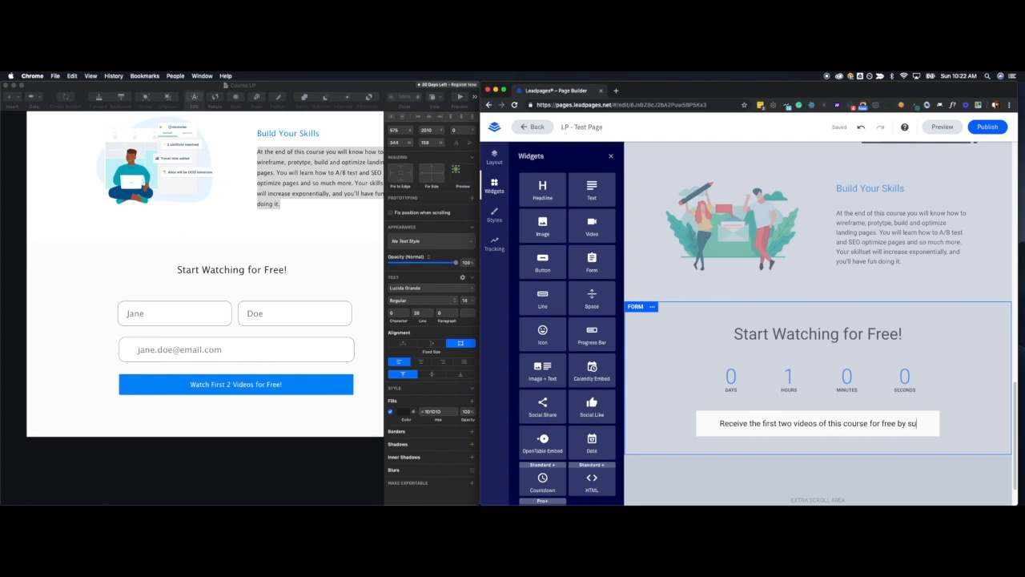
pyautogui.write('bmitting the form be')
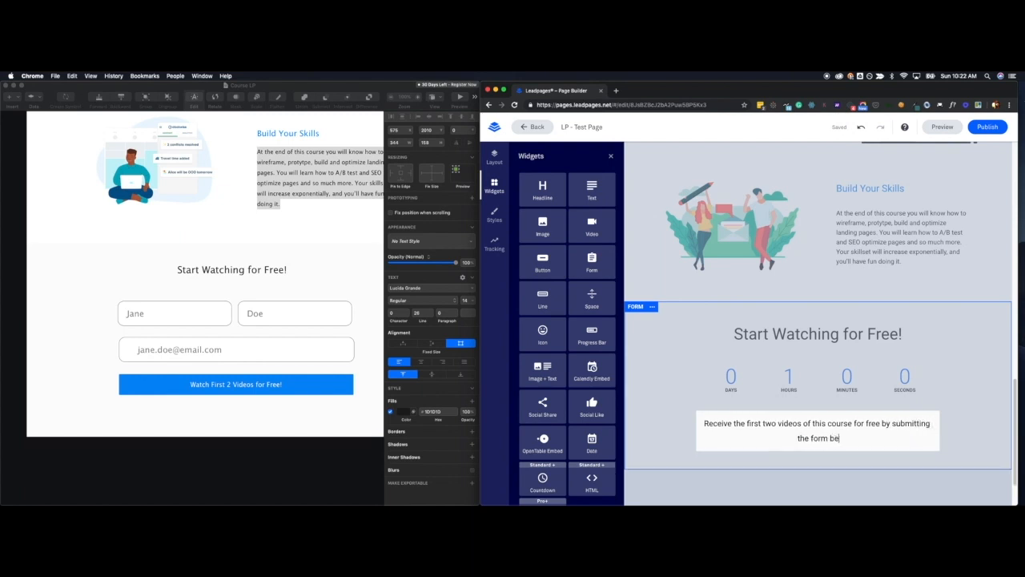
pyautogui.write('low within the nex')
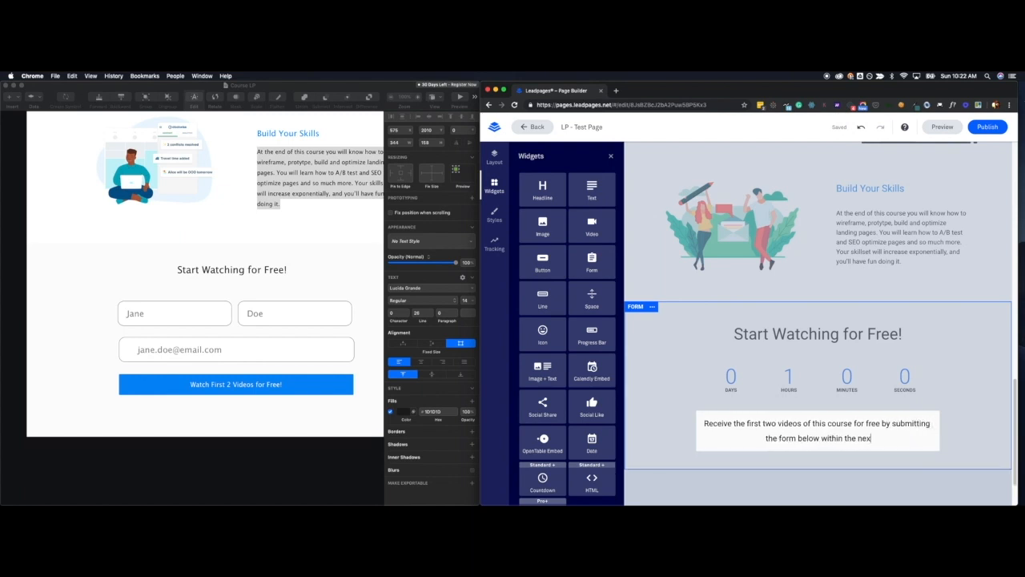
pyautogui.write('t 24 Hours!')
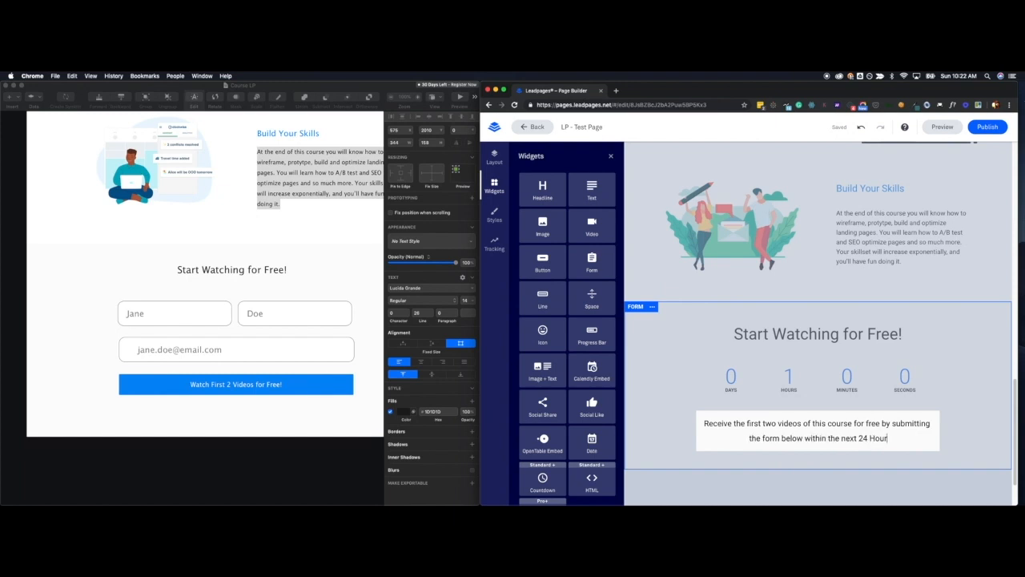
pyautogui.click(951, 408)
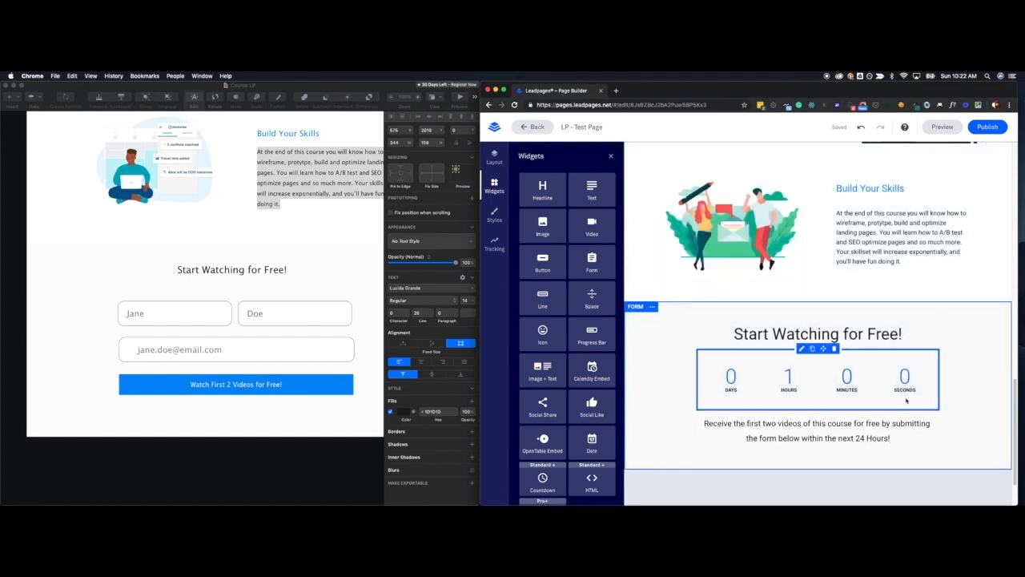
# Place a Form widget directly below the paragraph in the Form section.
pyautogui.scroll(-2, 873, 416)
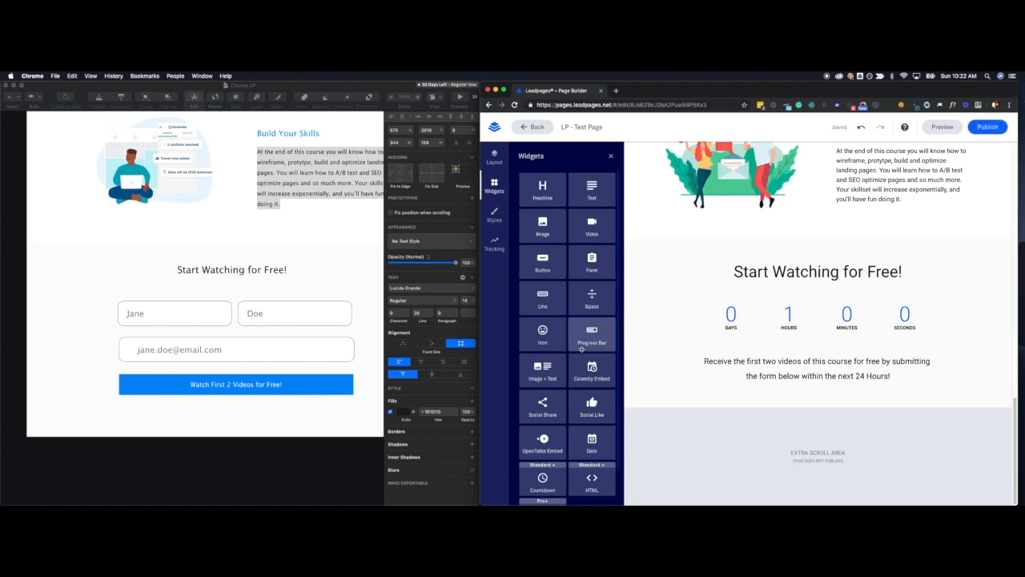
pyautogui.scroll(-2, 582, 350)
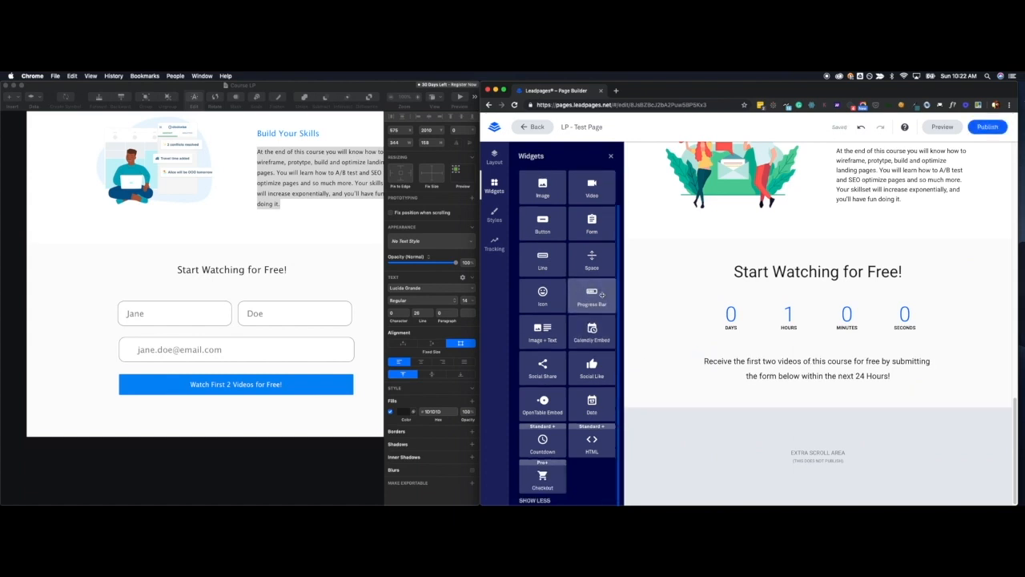
pyautogui.moveTo(592, 225); pyautogui.dragTo(788, 424)
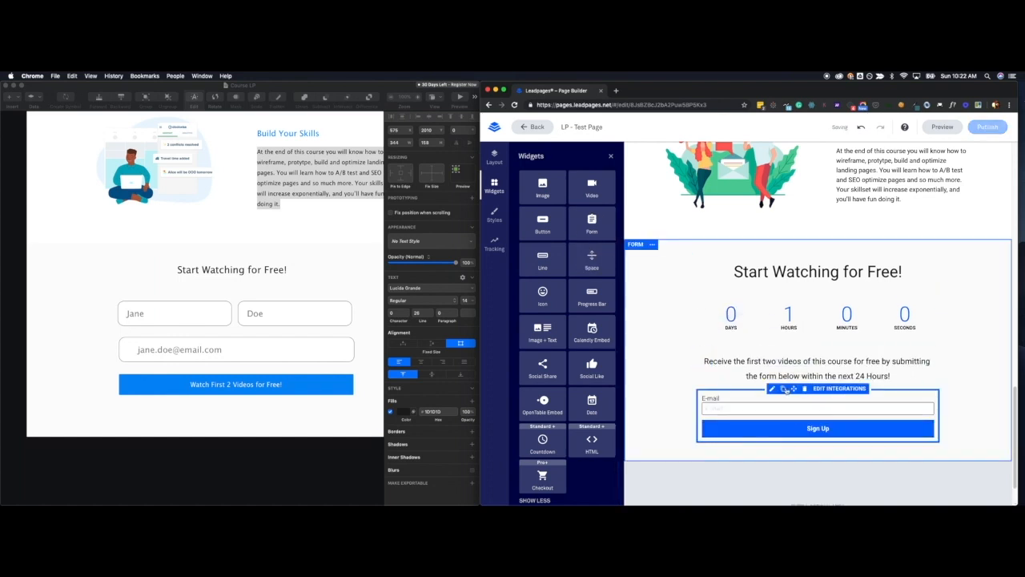
# Set the new form's field labels to Inside and name the form "Free Course Form".
pyautogui.click(772, 389)
pyautogui.click(840, 406)
pyautogui.scroll(-1, 841, 433)
pyautogui.click(843, 433)
pyautogui.scroll(-2, 848, 437)
pyautogui.scroll(-2, 767, 473)
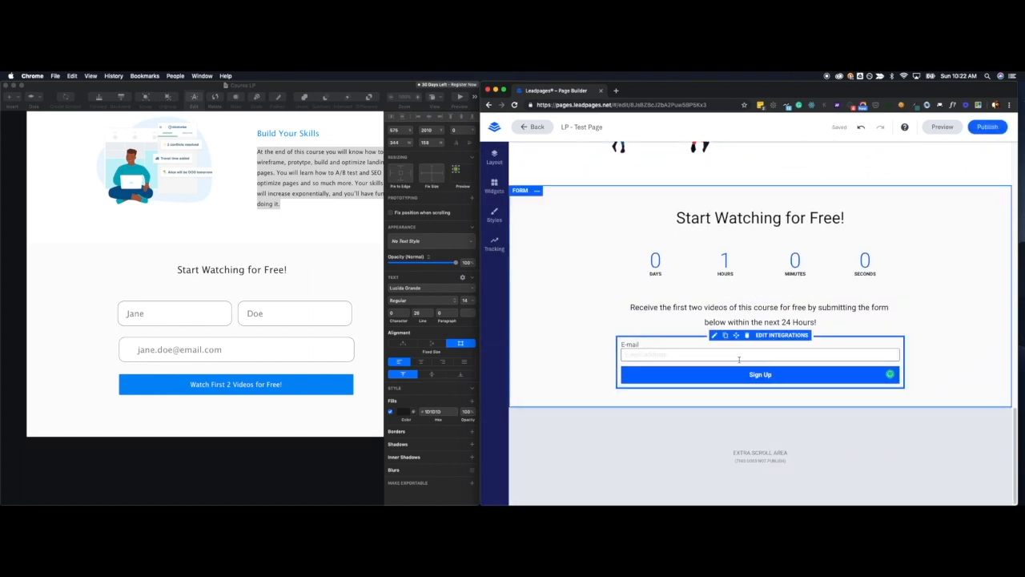
pyautogui.click(739, 355)
pyautogui.click(869, 404)
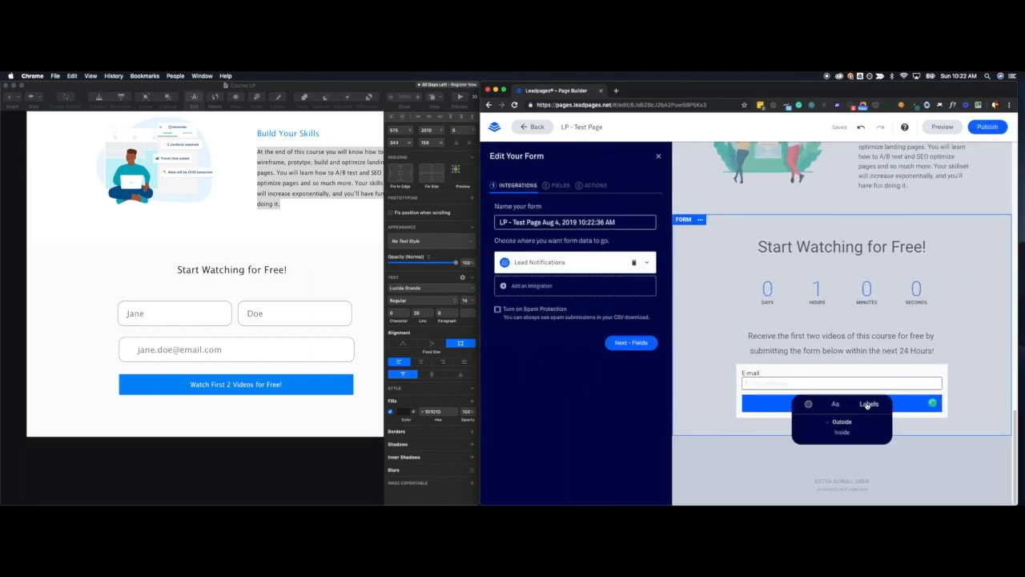
pyautogui.click(844, 433)
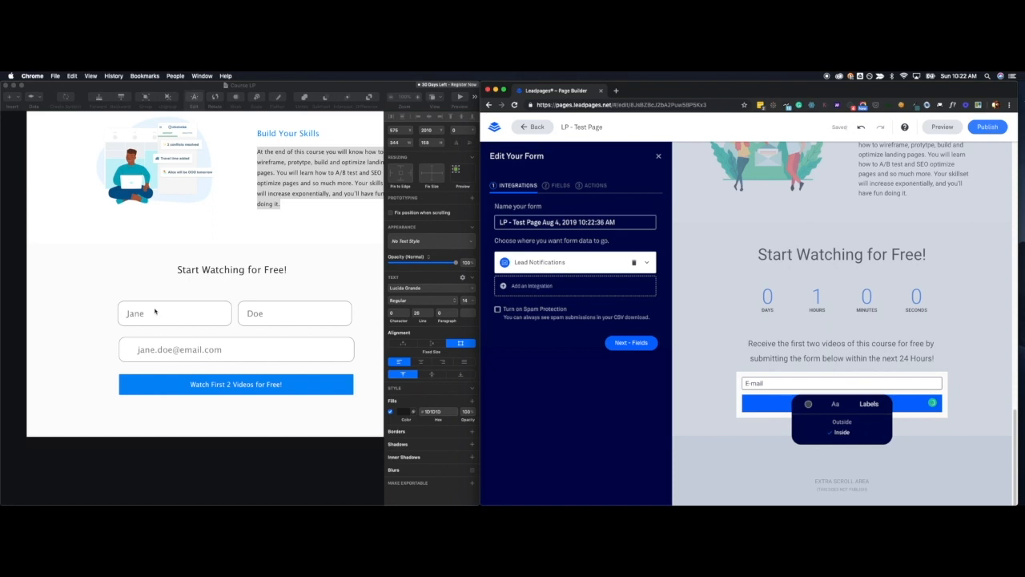
pyautogui.tripleClick(553, 222)
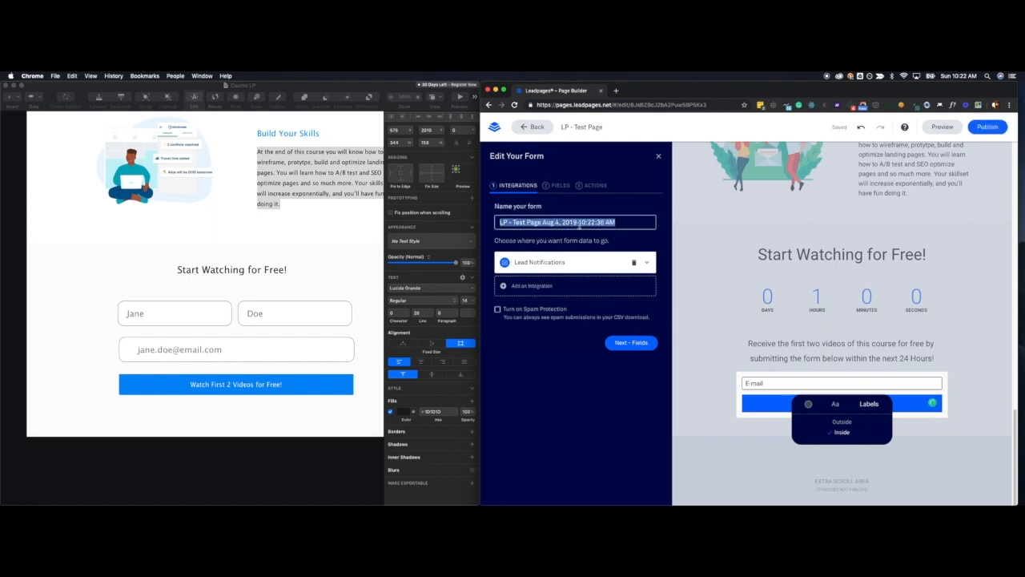
pyautogui.write('Free Course Form')
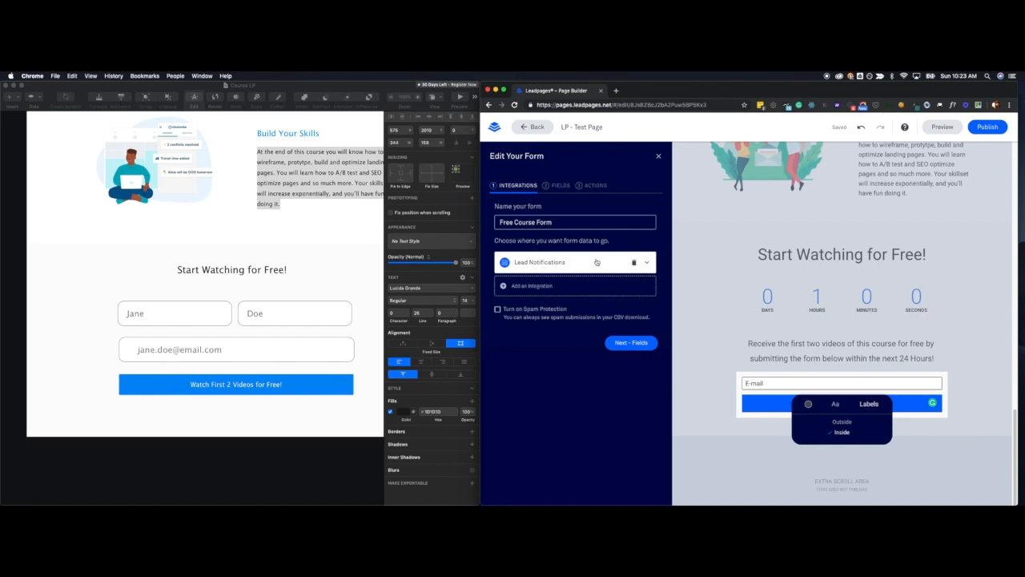
# Browse the additional services available as form integrations and return to the form's settings without adding one.
pyautogui.click(531, 286)
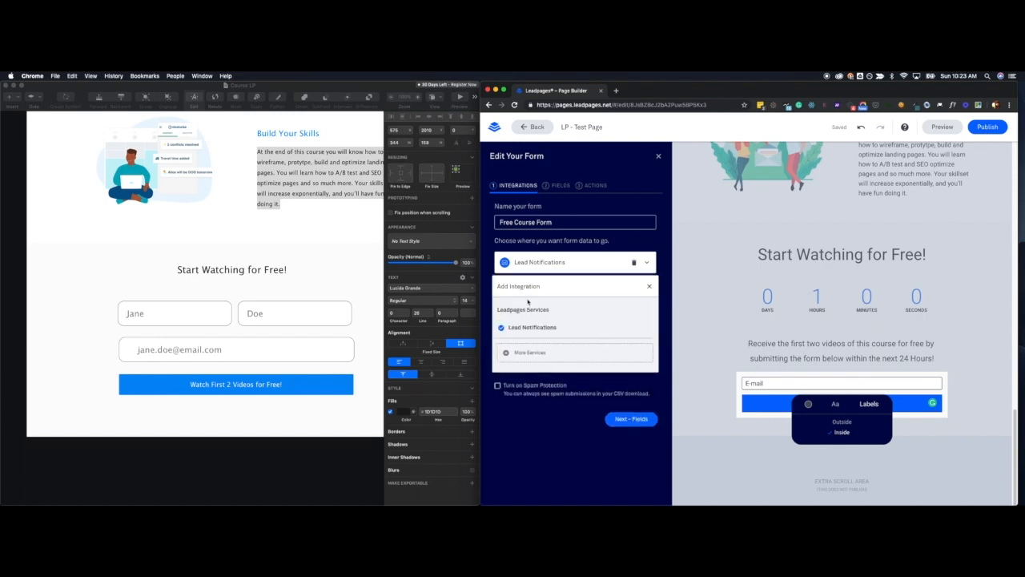
pyautogui.rightClick(528, 354)
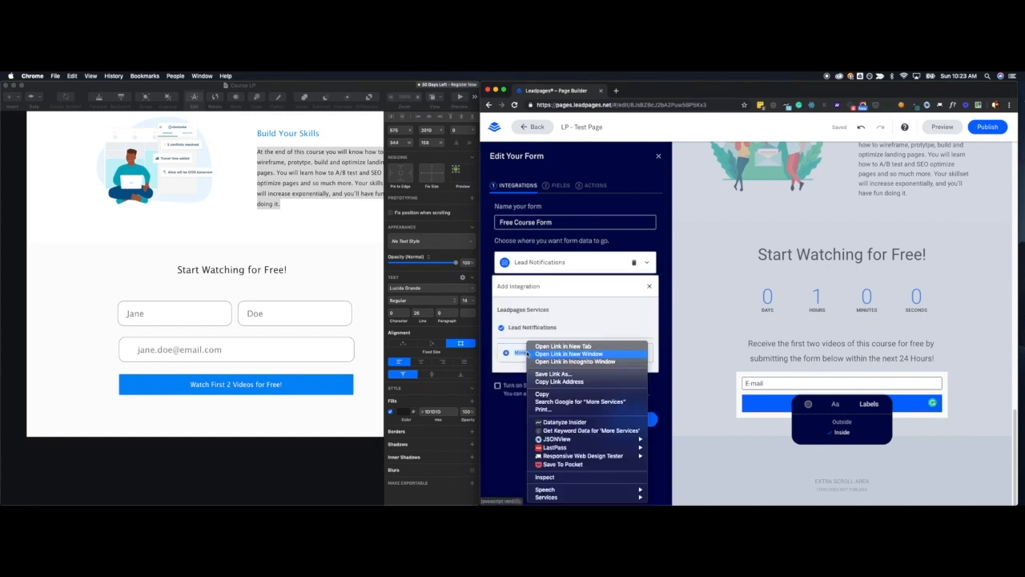
pyautogui.click(560, 346)
pyautogui.click(645, 93)
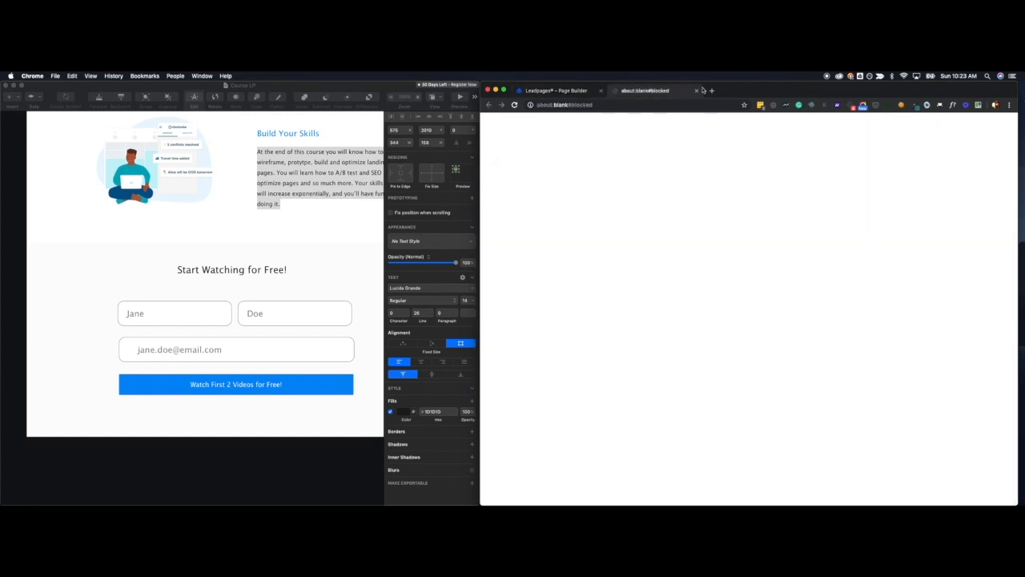
pyautogui.click(696, 92)
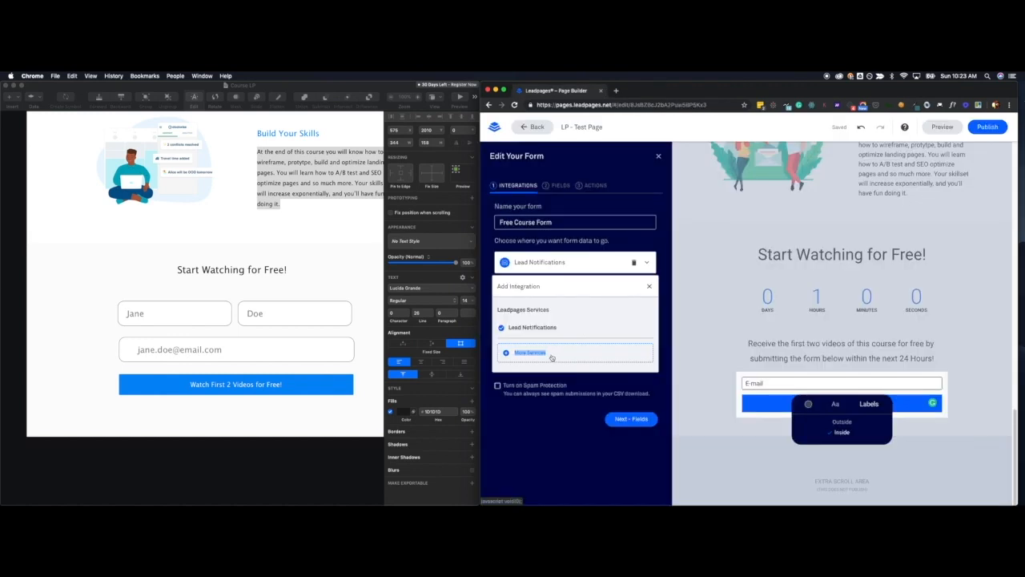
pyautogui.click(551, 357)
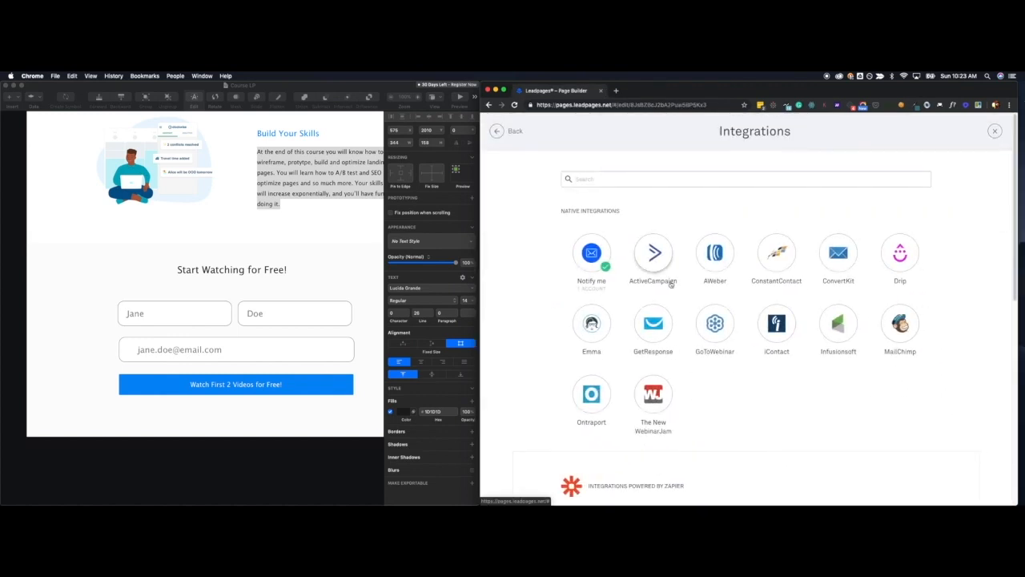
pyautogui.scroll(-1, 670, 285)
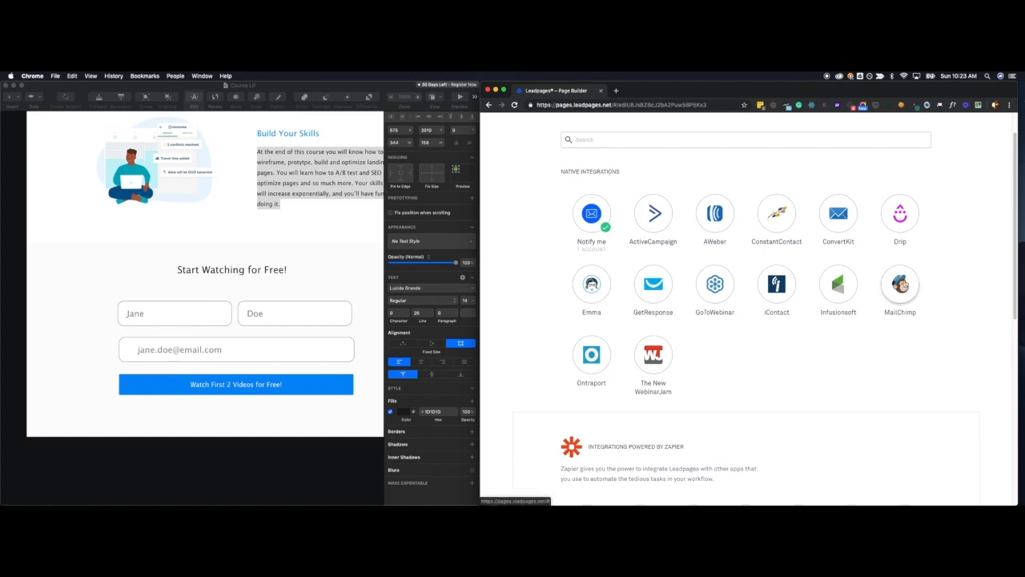
pyautogui.scroll(1, 560, 164)
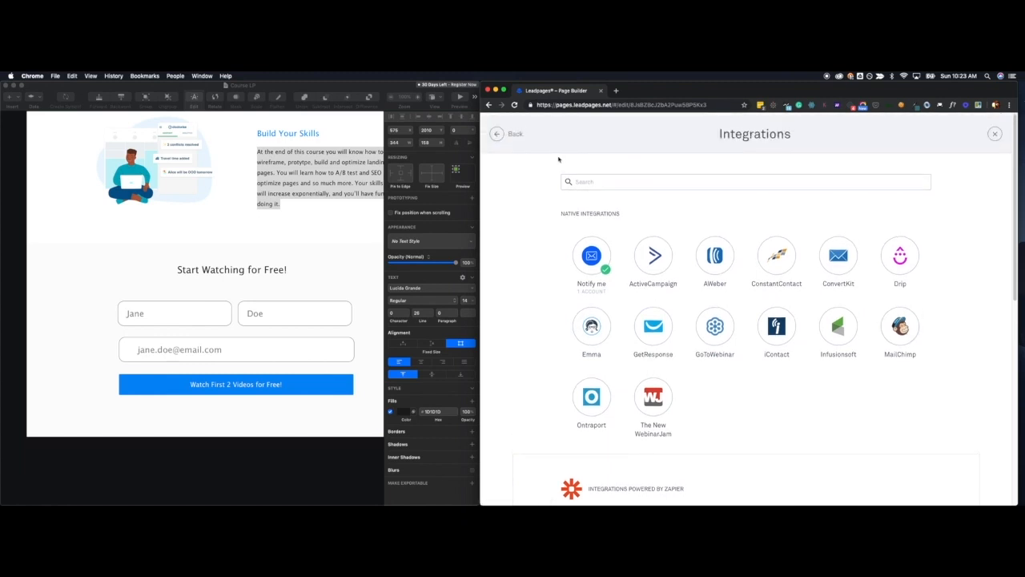
pyautogui.click(498, 134)
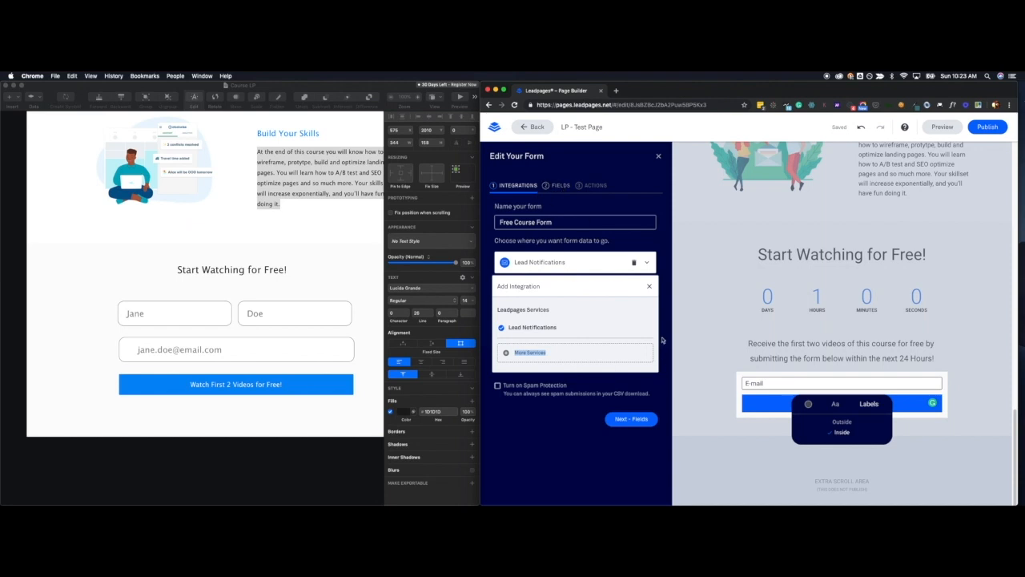
# Advance to the form's field settings and add a First Name field below E-mail.
pyautogui.click(631, 418)
pyautogui.click(530, 253)
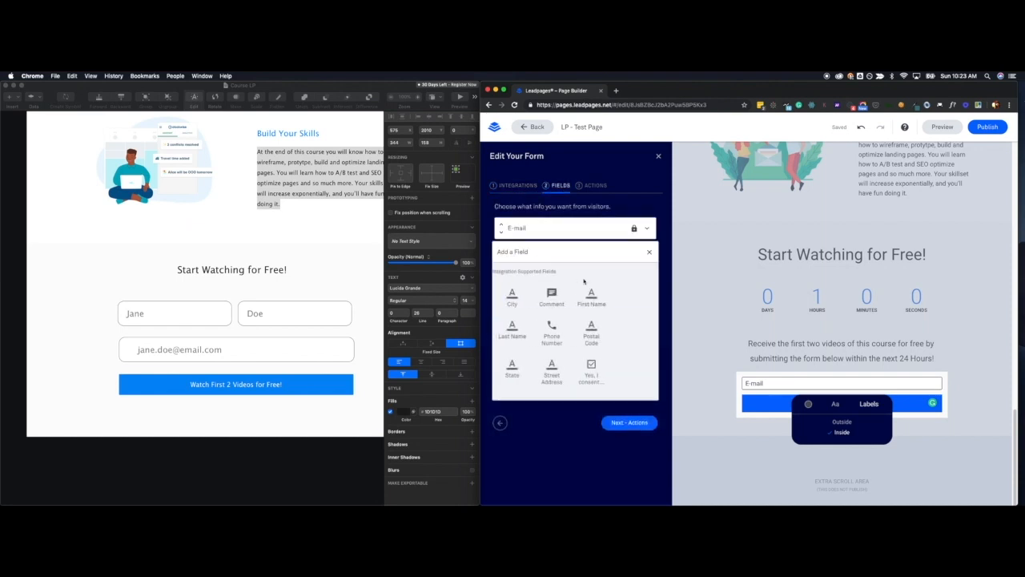
pyautogui.click(594, 294)
pyautogui.scroll(-2, 597, 344)
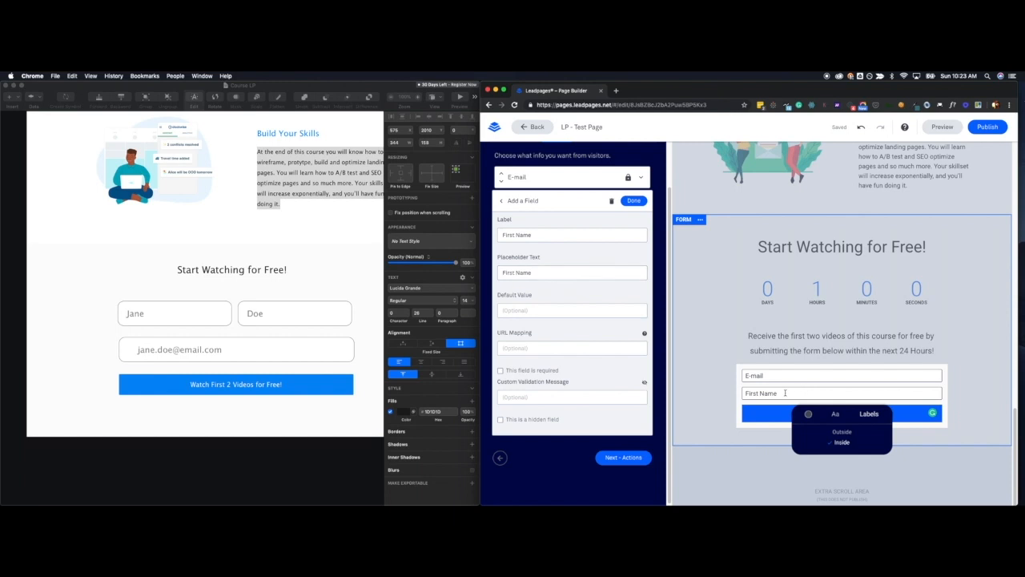
# Try to set the First Name field's placeholder text to the mockup's sample first name, and reopen the field to check it.
pyautogui.tripleClick(553, 276)
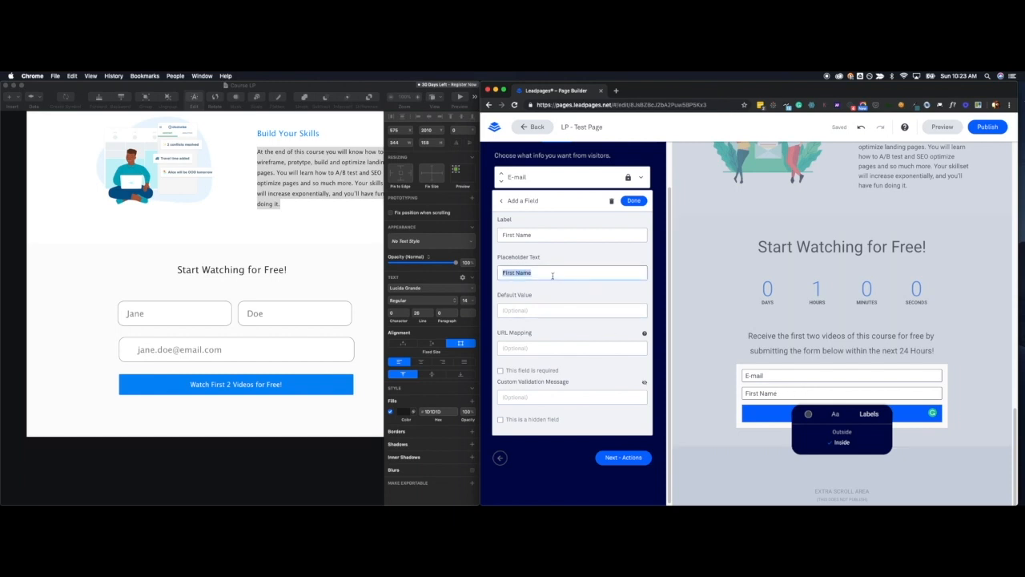
pyautogui.write('Doe')
pyautogui.press('Tab')
pyautogui.tripleClick(535, 234)
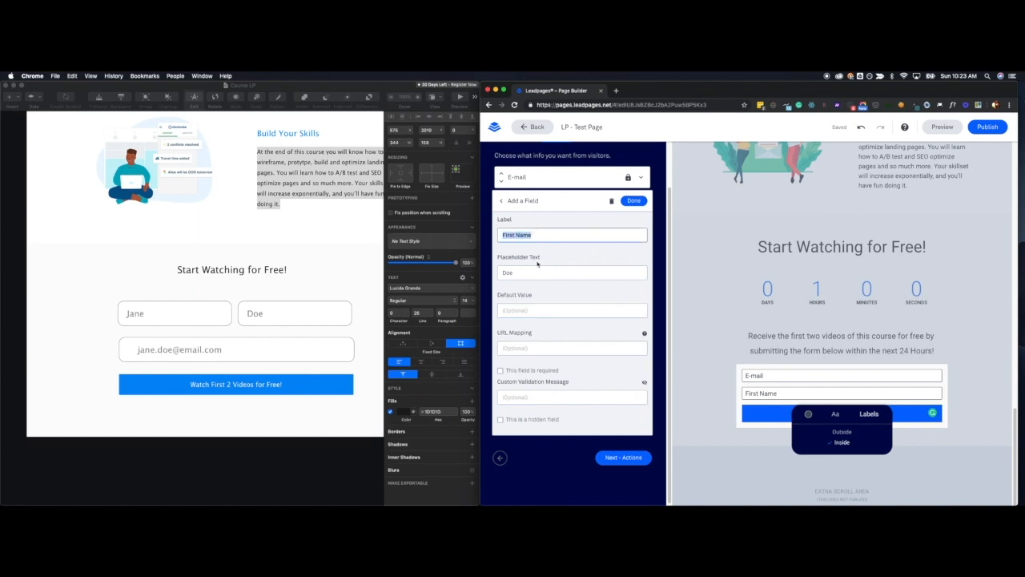
pyautogui.click(530, 272)
pyautogui.doubleClick(530, 272)
pyautogui.write('Jane')
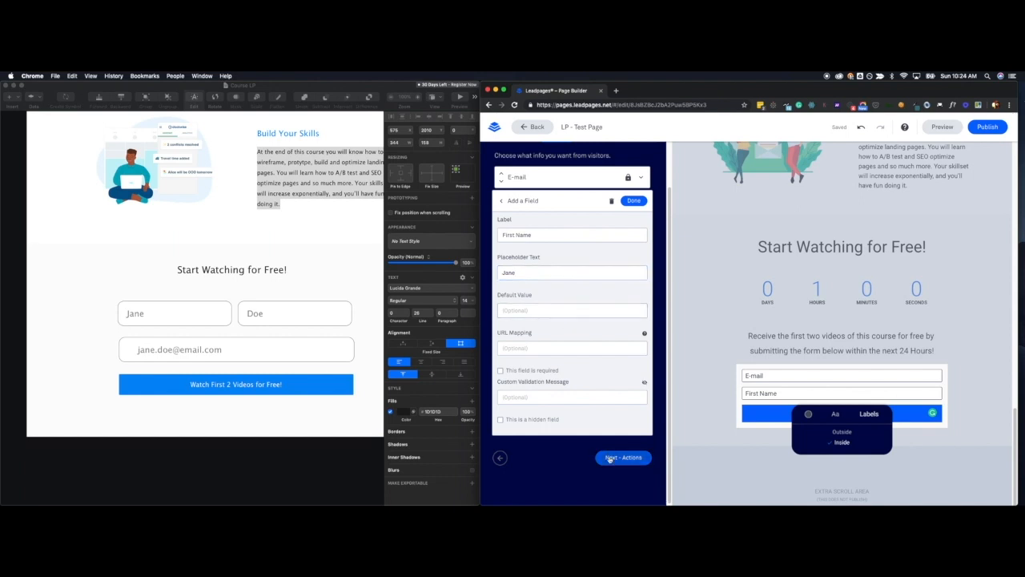
pyautogui.click(610, 458)
pyautogui.click(556, 187)
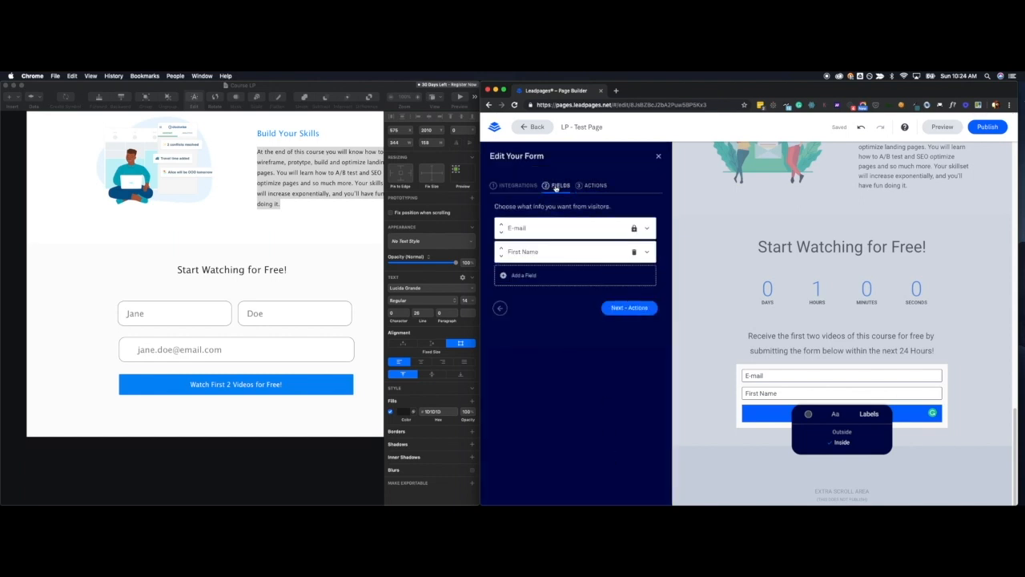
pyautogui.click(551, 253)
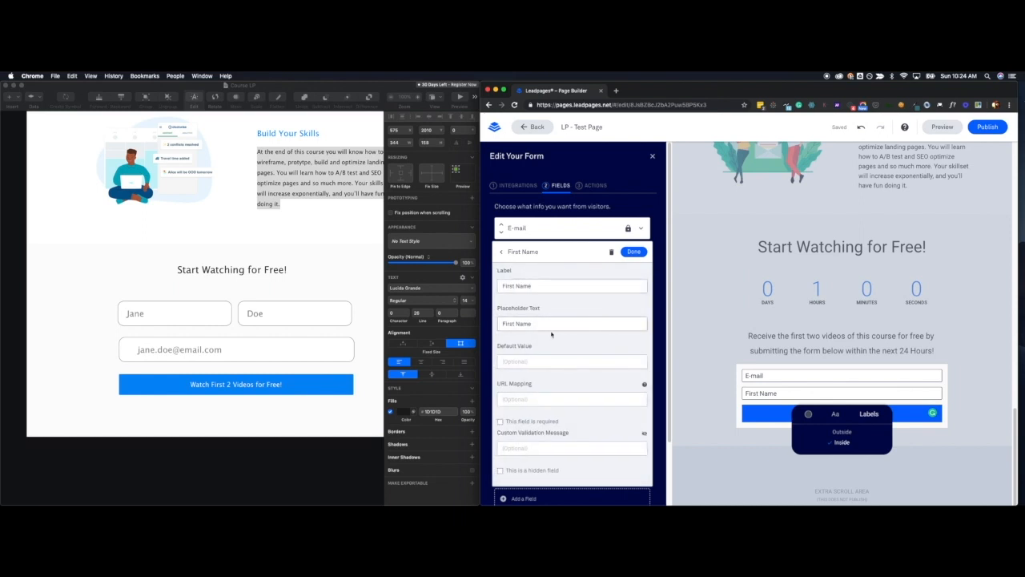
pyautogui.scroll(-1, 550, 320)
pyautogui.click(501, 233)
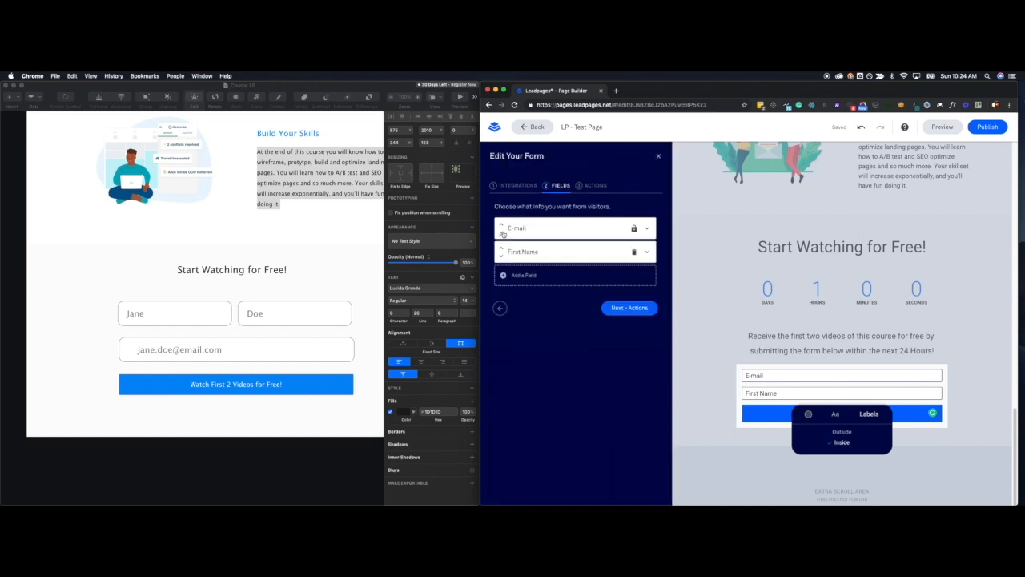
# Add a Last Name field to the form with its default label and placeholder text.
pyautogui.click(528, 275)
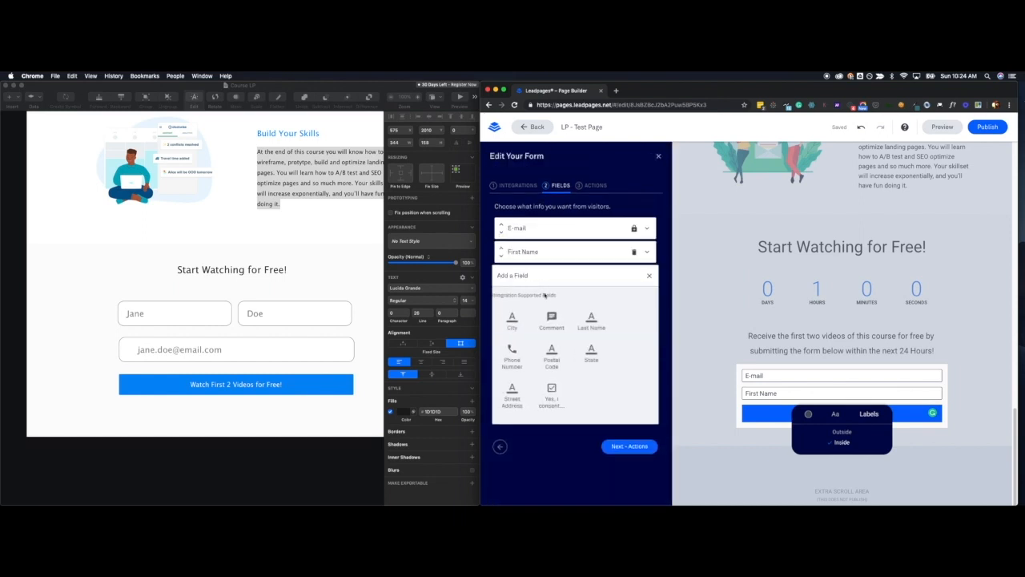
pyautogui.click(596, 320)
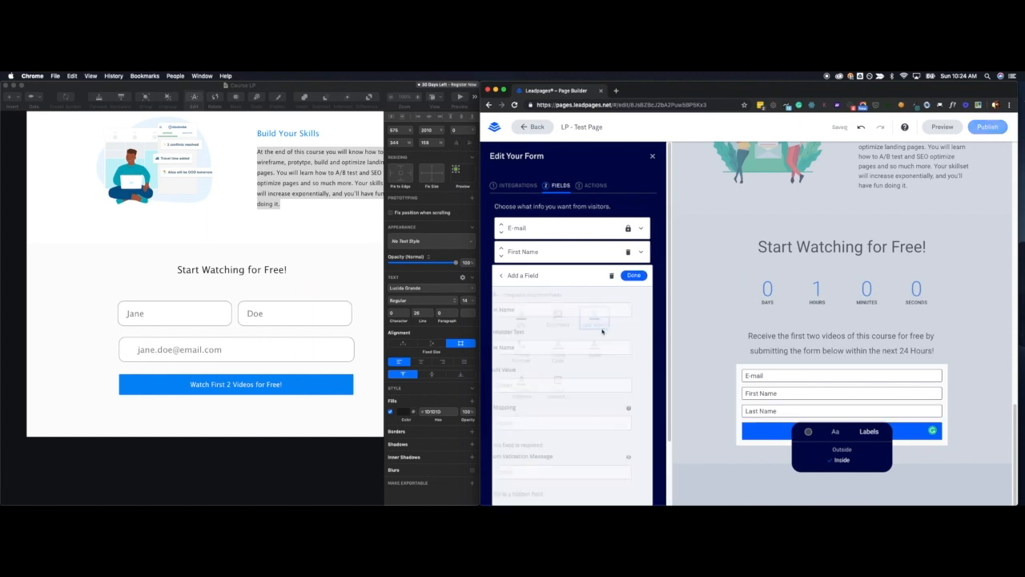
pyautogui.click(634, 276)
# Reorder the form fields to First Name, Last Name, E-mail.
pyautogui.doubleClick(505, 221)
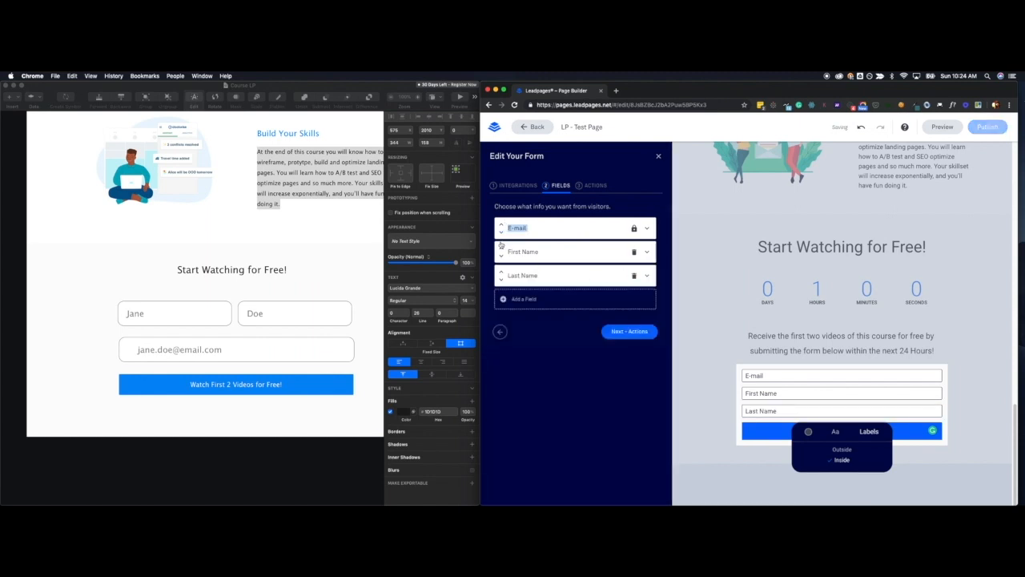
pyautogui.click(502, 247)
pyautogui.click(502, 272)
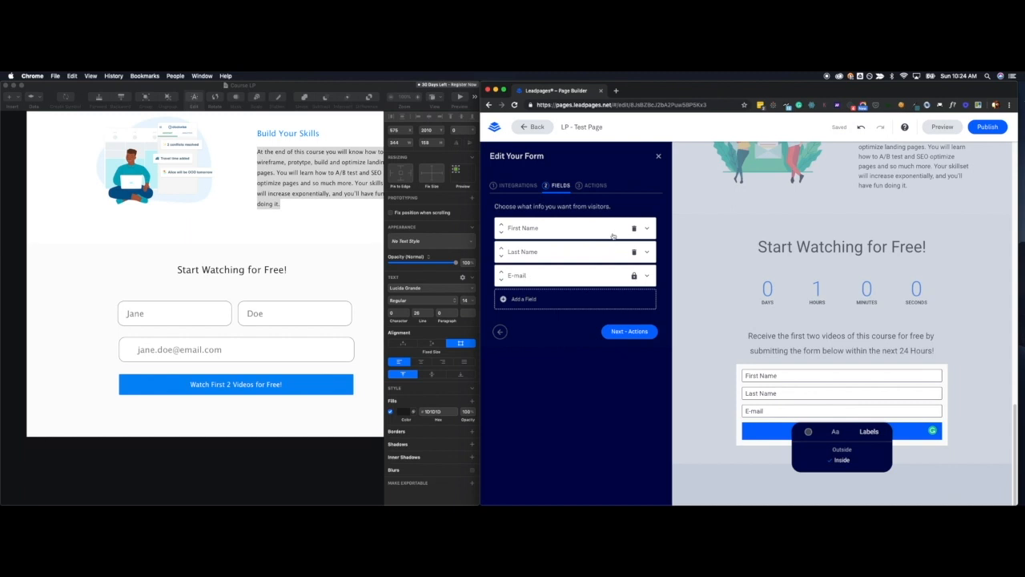
# Set the placeholder texts of the First Name and Last Name fields to the mockup's sample first and last name, saving each field.
pyautogui.click(574, 230)
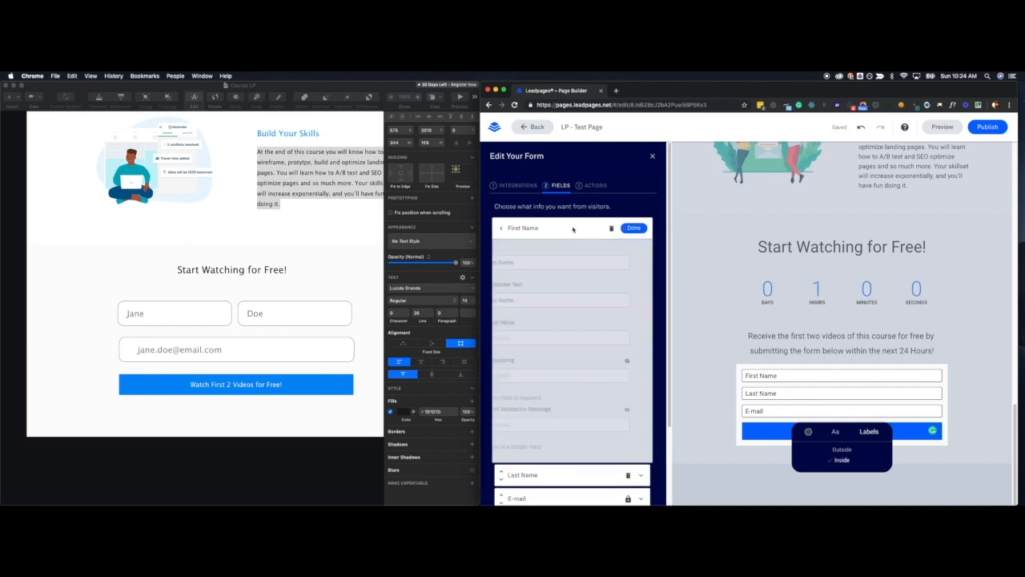
pyautogui.tripleClick(537, 298)
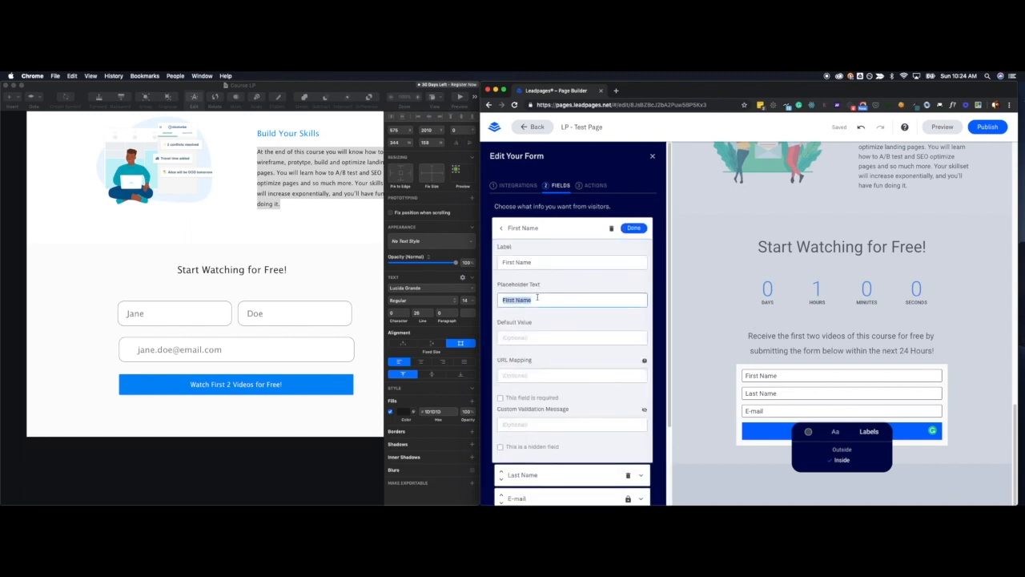
pyautogui.write('Jane')
pyautogui.click(634, 227)
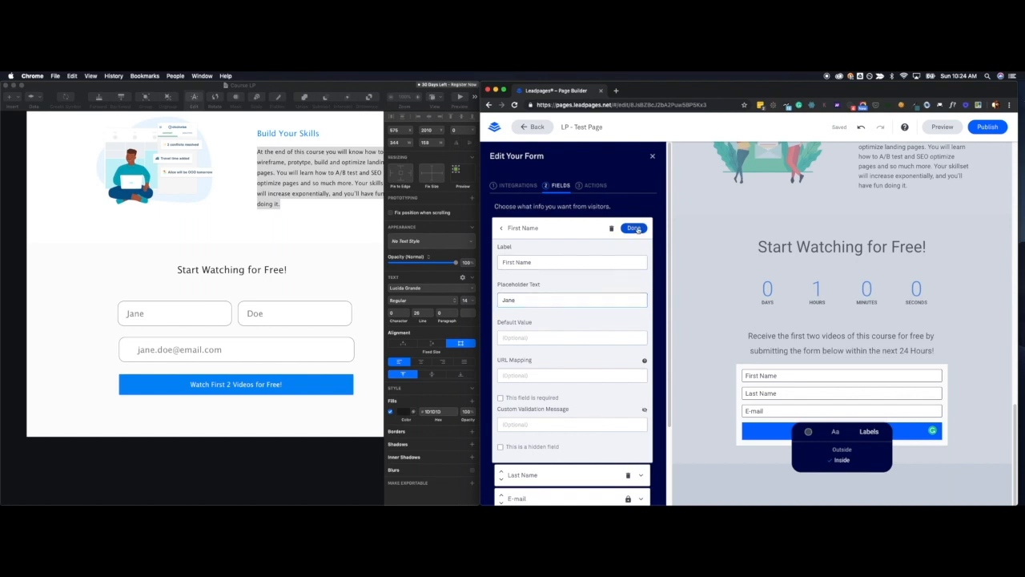
pyautogui.click(559, 257)
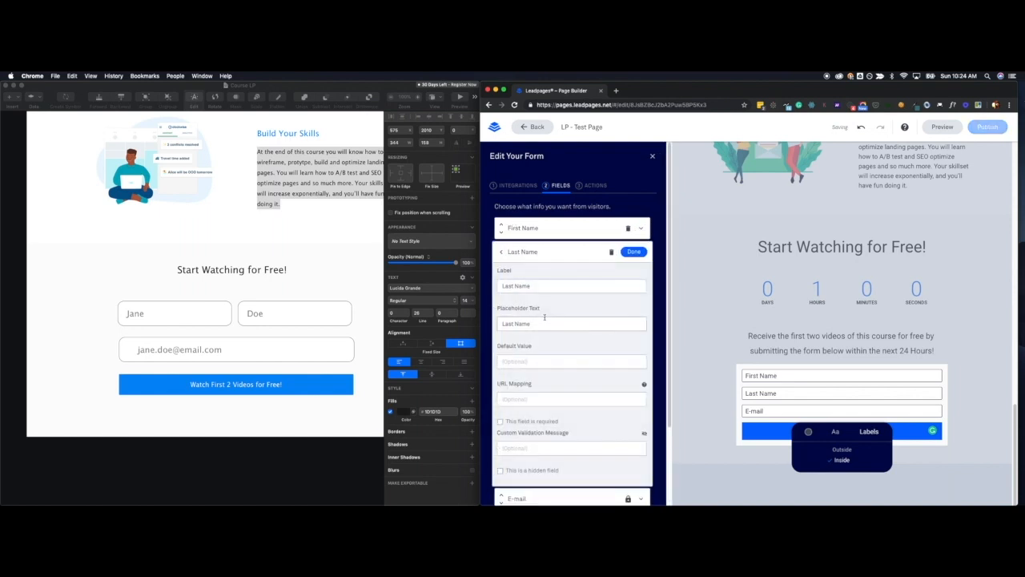
pyautogui.tripleClick(536, 324)
pyautogui.write('Doe')
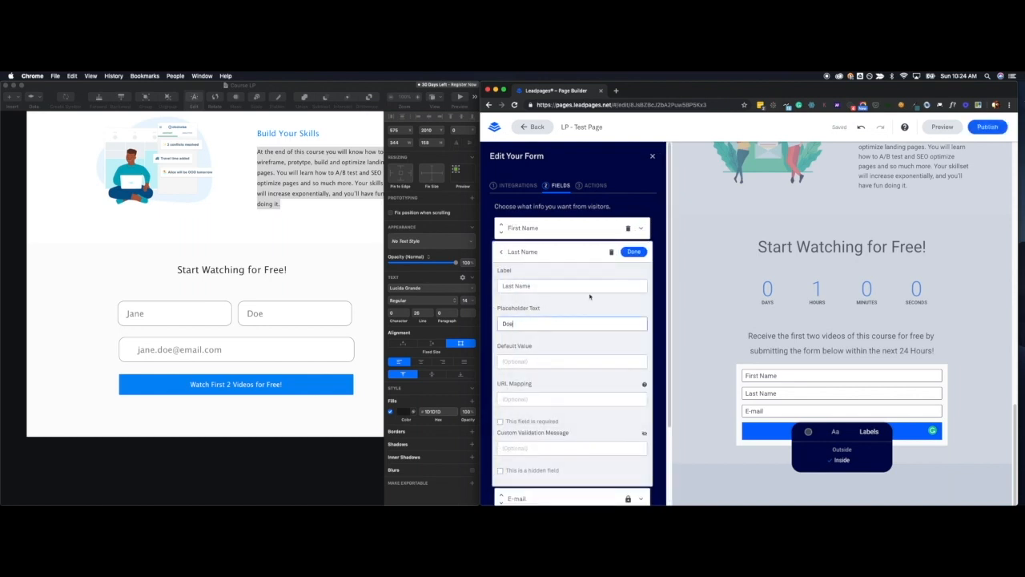
pyautogui.click(634, 251)
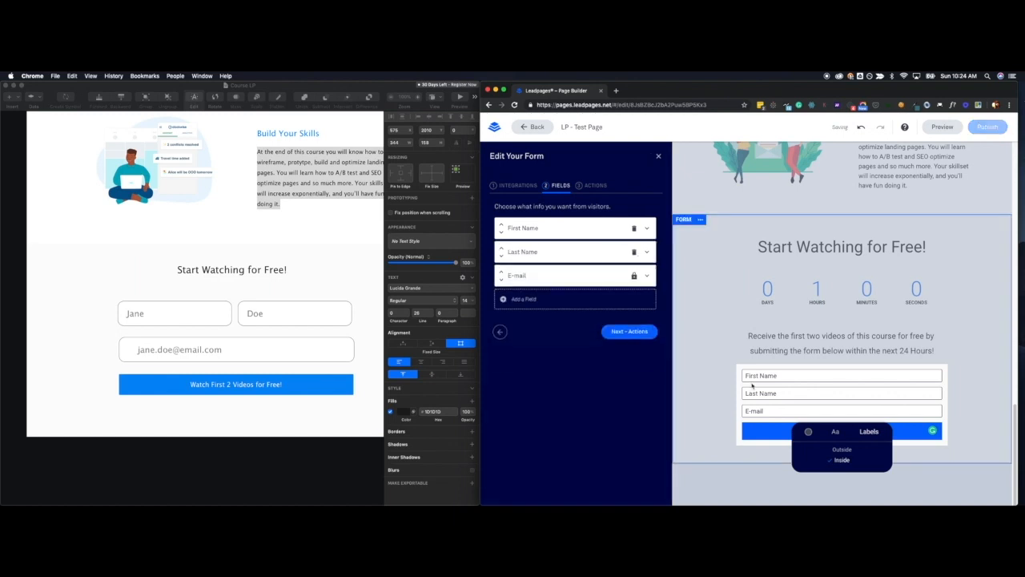
# Replace the labels of the First Name and Last Name fields with the mockup's sample first and last name.
pyautogui.click(563, 228)
pyautogui.tripleClick(537, 261)
pyautogui.write('Jane')
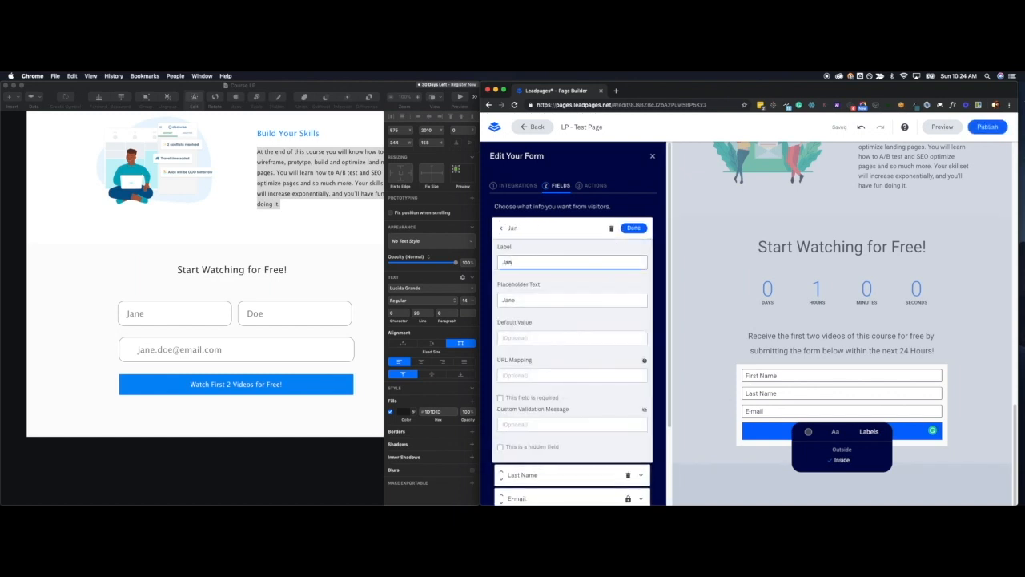
pyautogui.click(634, 228)
pyautogui.click(545, 252)
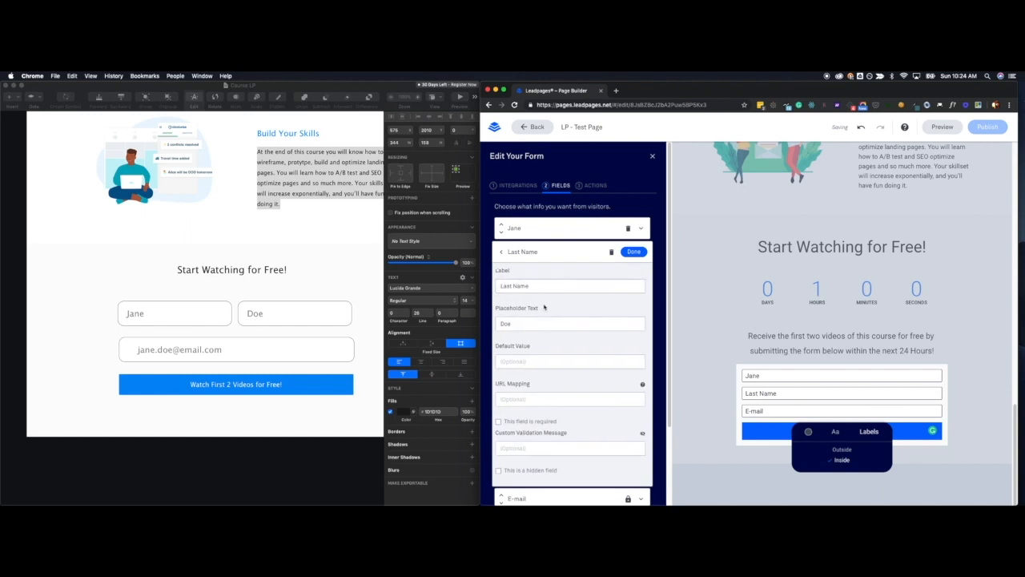
pyautogui.tripleClick(547, 286)
pyautogui.write('Doe')
pyautogui.click(634, 252)
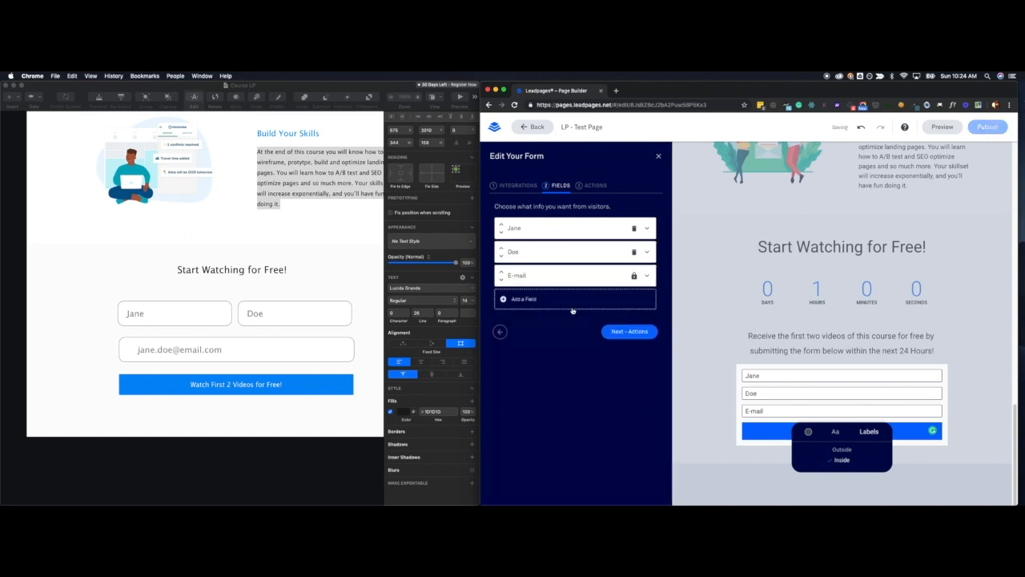
# Replace the E-mail field's label with the mockup's sample e-mail address and save the field.
pyautogui.click(548, 275)
pyautogui.tripleClick(539, 311)
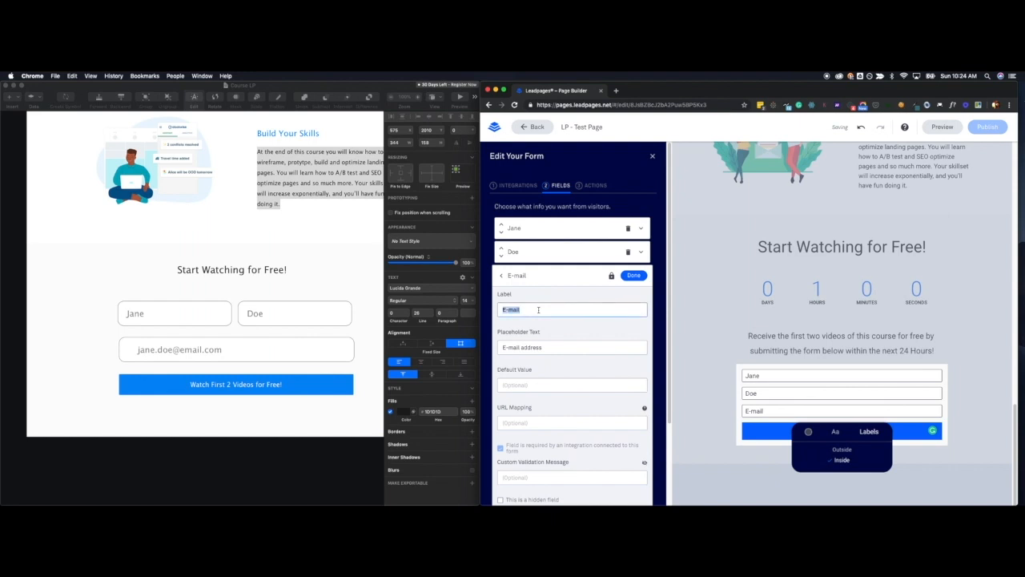
pyautogui.write('jane.doe@email.com')
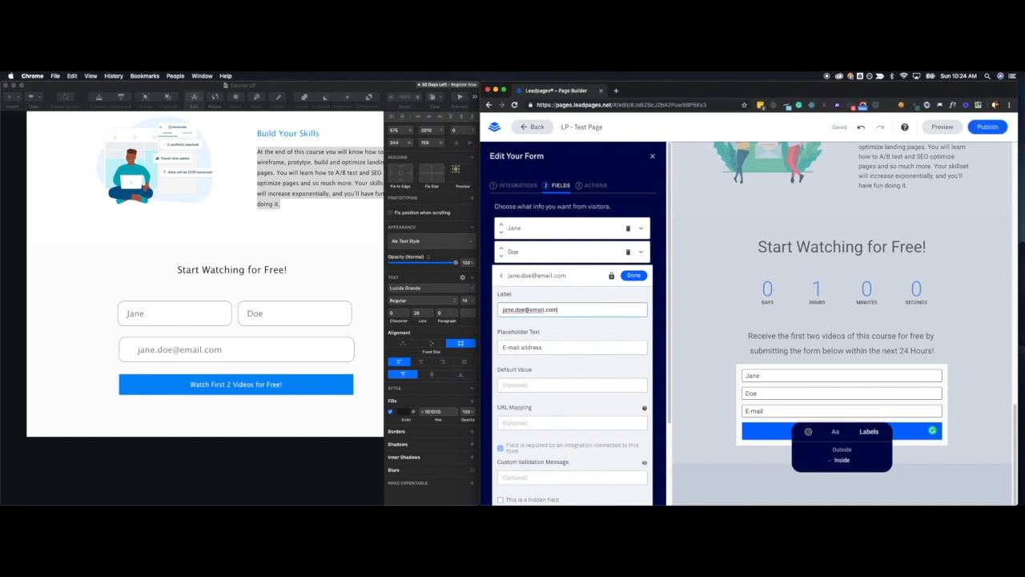
pyautogui.click(633, 275)
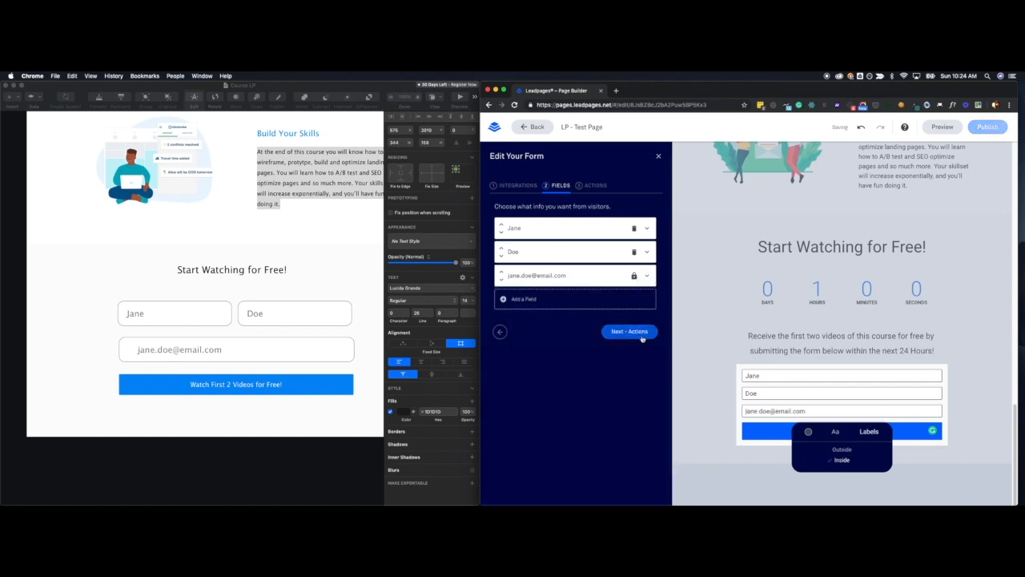
# Set the form's field label color to a custom medium gray and close the form's settings.
pyautogui.click(873, 434)
pyautogui.click(874, 434)
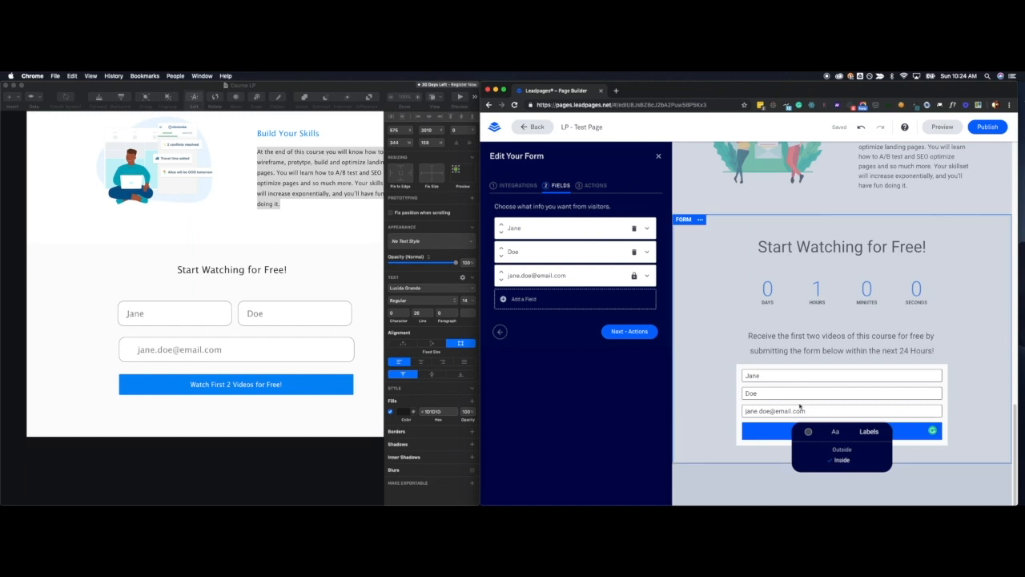
pyautogui.click(836, 432)
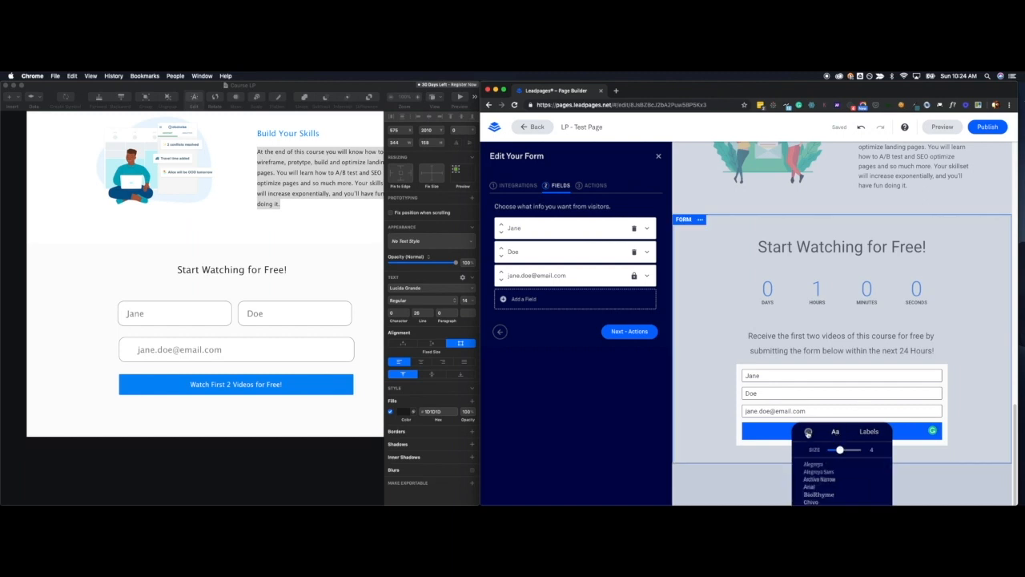
pyautogui.click(808, 432)
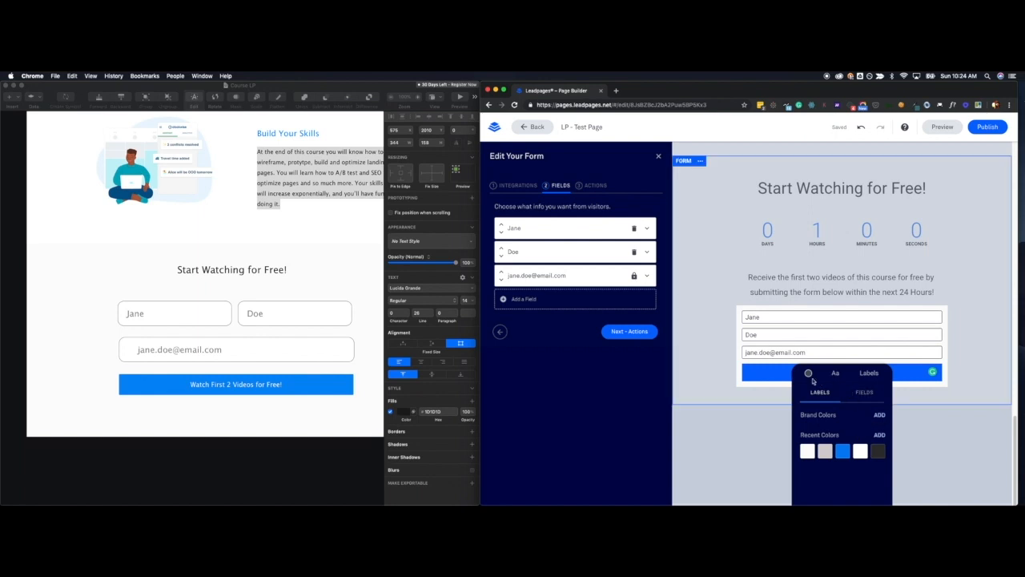
pyautogui.click(825, 452)
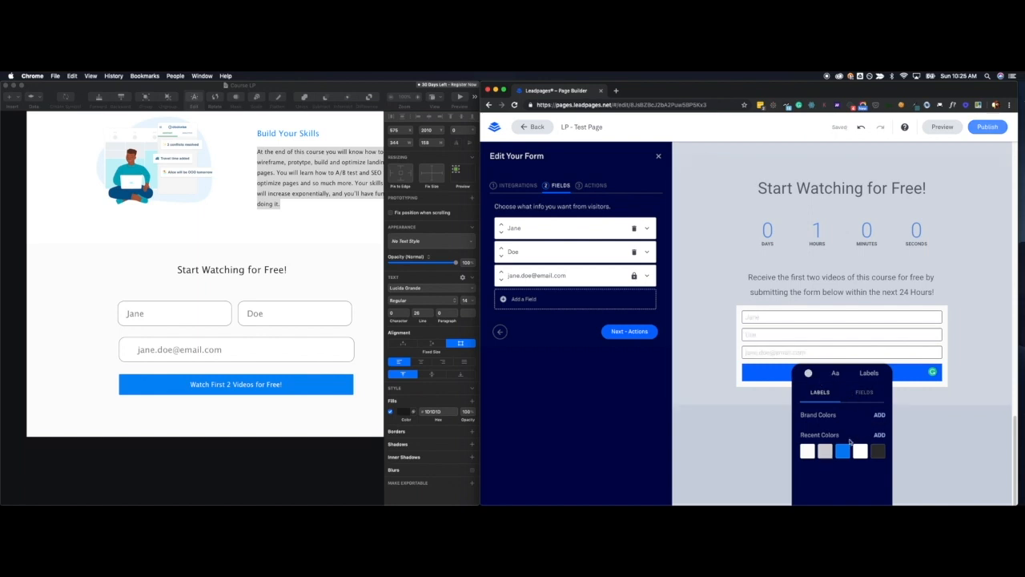
pyautogui.click(879, 434)
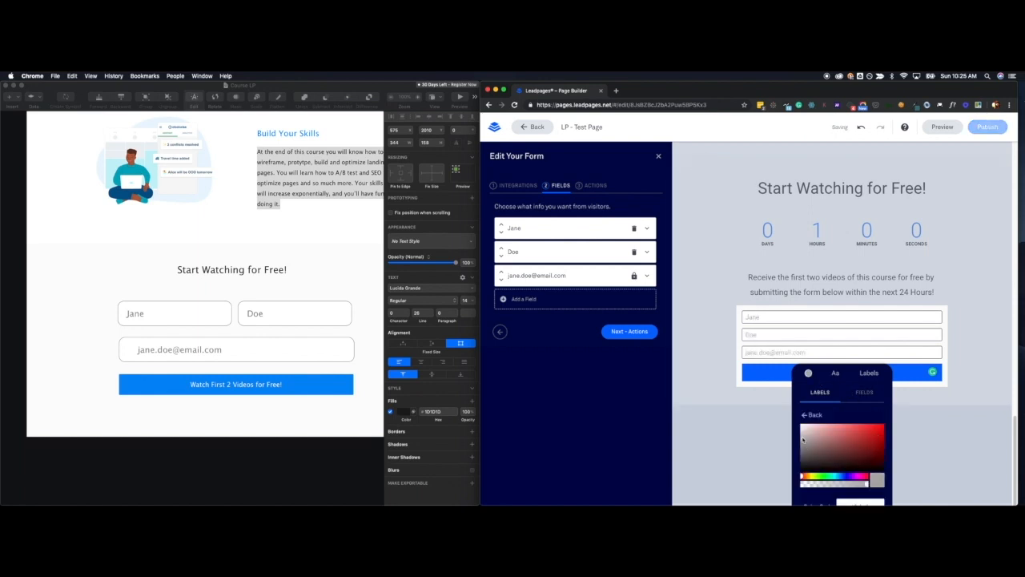
pyautogui.moveTo(804, 439); pyautogui.dragTo(803, 445)
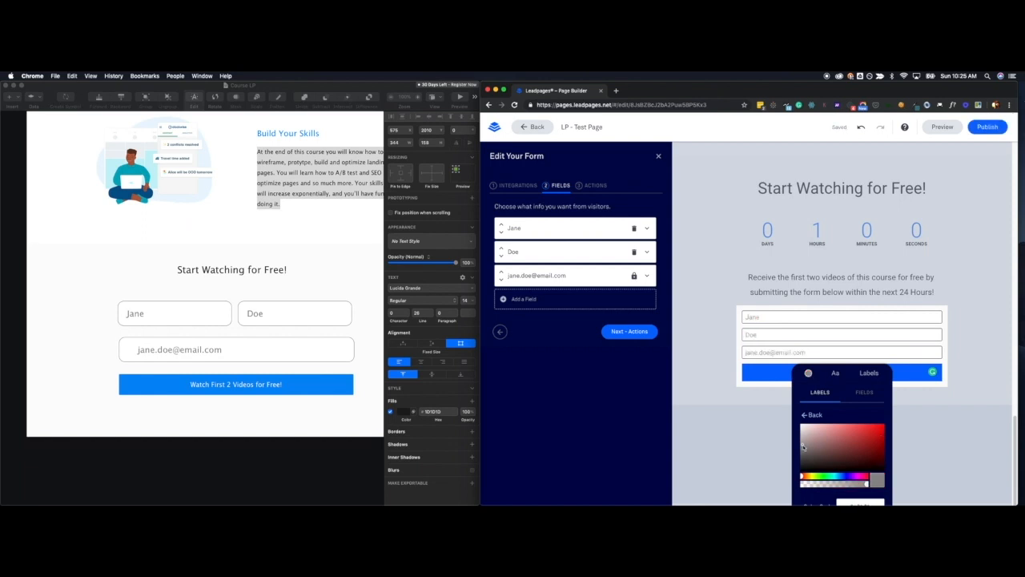
pyautogui.click(734, 395)
# Replace the form's submit button text with "Watch First 2 Videos for Free!".
pyautogui.scroll(-4, 765, 475)
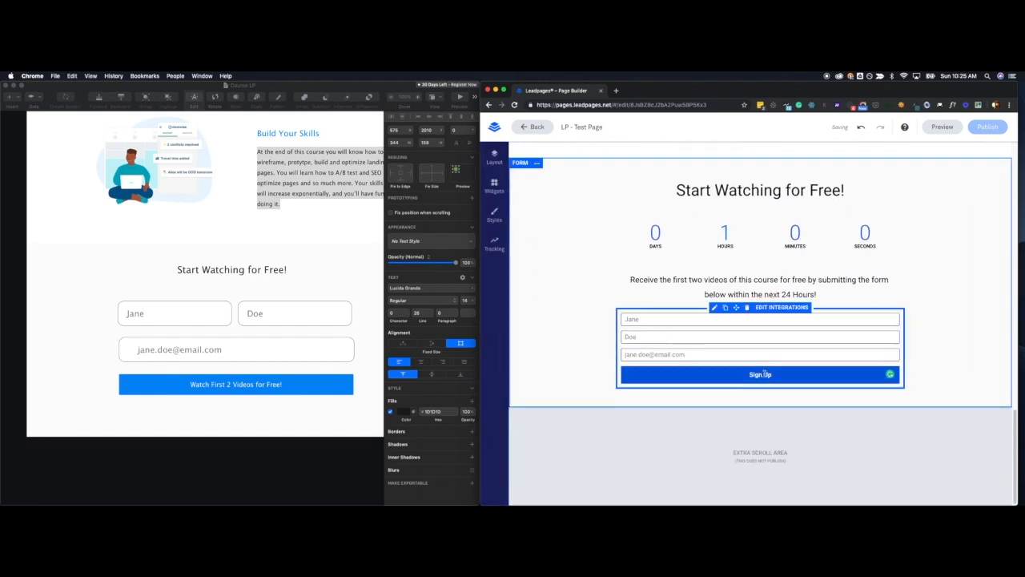
pyautogui.click(827, 373)
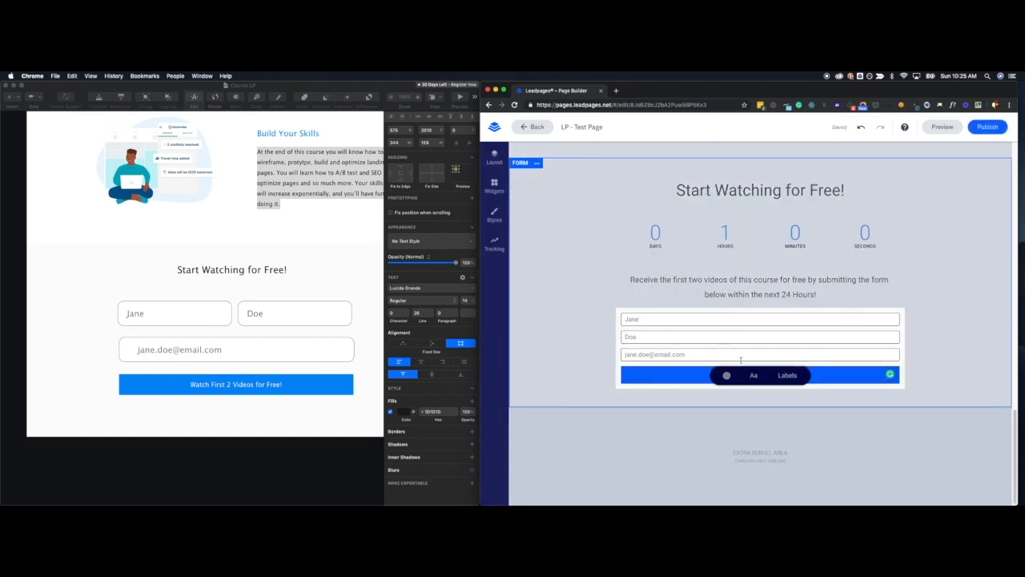
pyautogui.moveTo(868, 406); pyautogui.dragTo(831, 405)
pyautogui.write('Watch First')
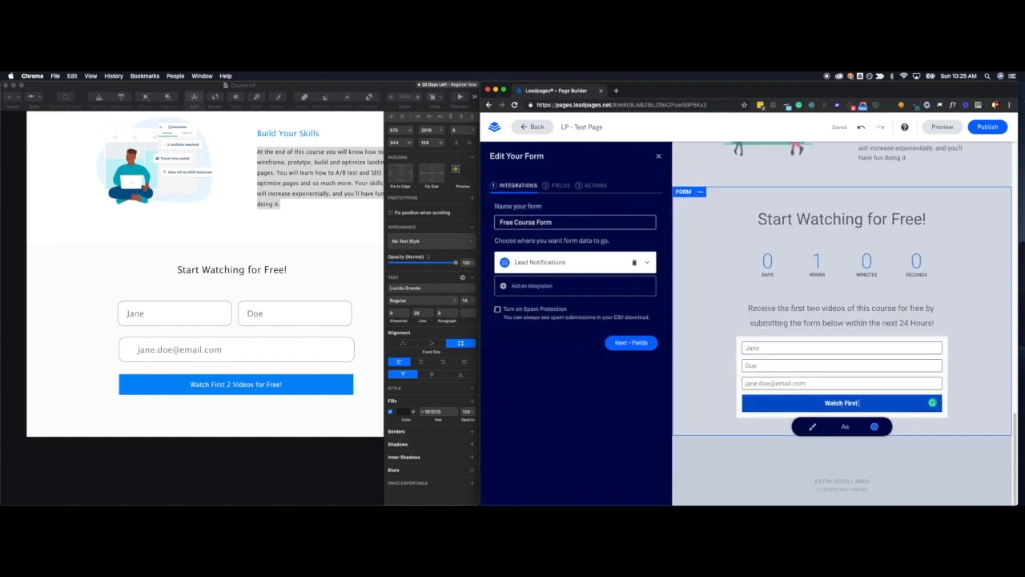
pyautogui.write(' 2 Videos for Free!')
# Change the submit button's background to the bright blue recent color, check its font options, and close the form's settings.
pyautogui.hotkey('alt', 'shift', 'Left')
pyautogui.hotkey('alt', 'shift', 'Left')
pyautogui.hotkey('alt', 'shift', 'Left')
pyautogui.hotkey('alt', 'shift', 'Left')
pyautogui.hotkey('alt', 'shift', 'Left')
pyautogui.hotkey('alt', 'shift', 'Left')
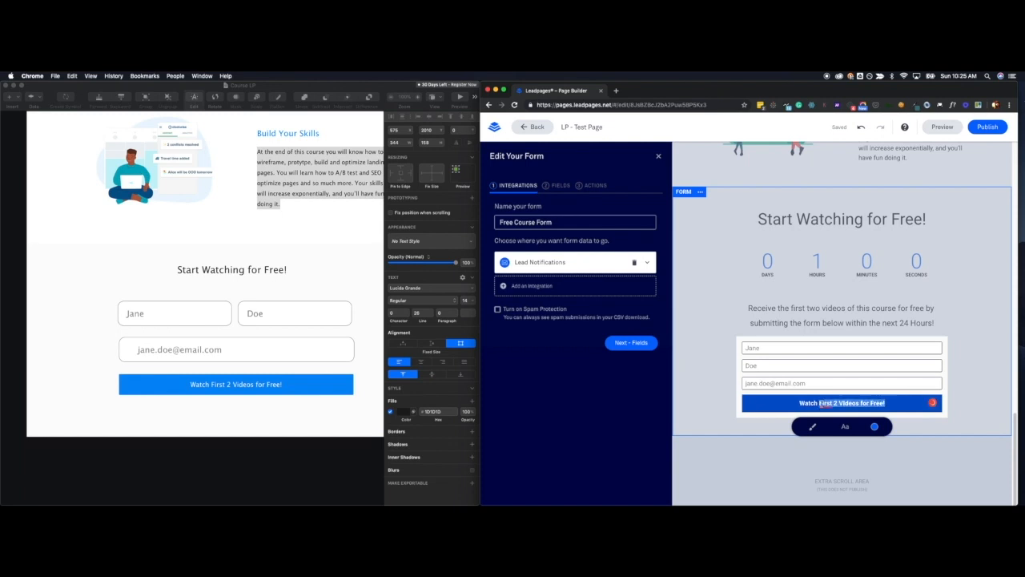
pyautogui.click(875, 427)
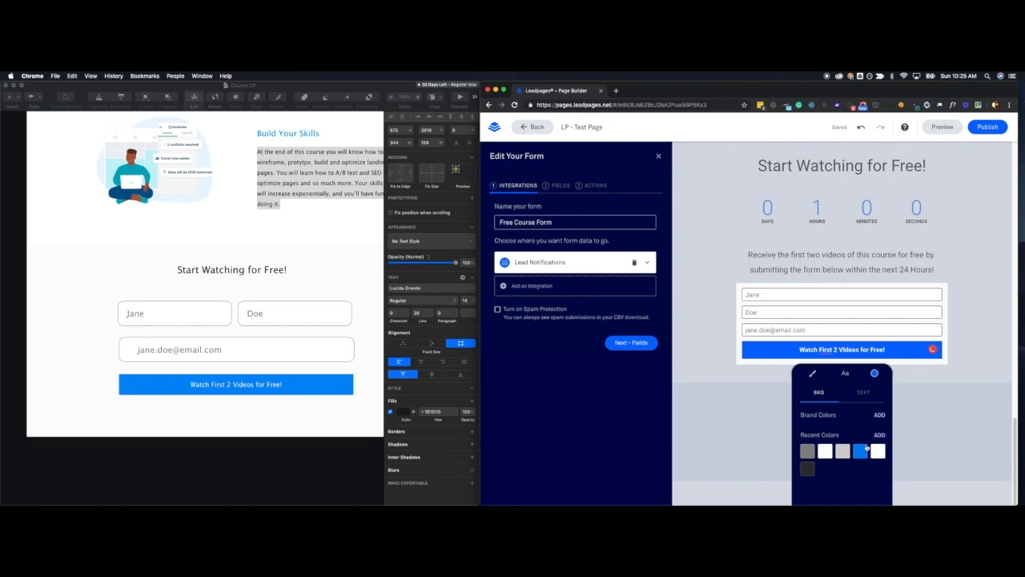
pyautogui.click(845, 374)
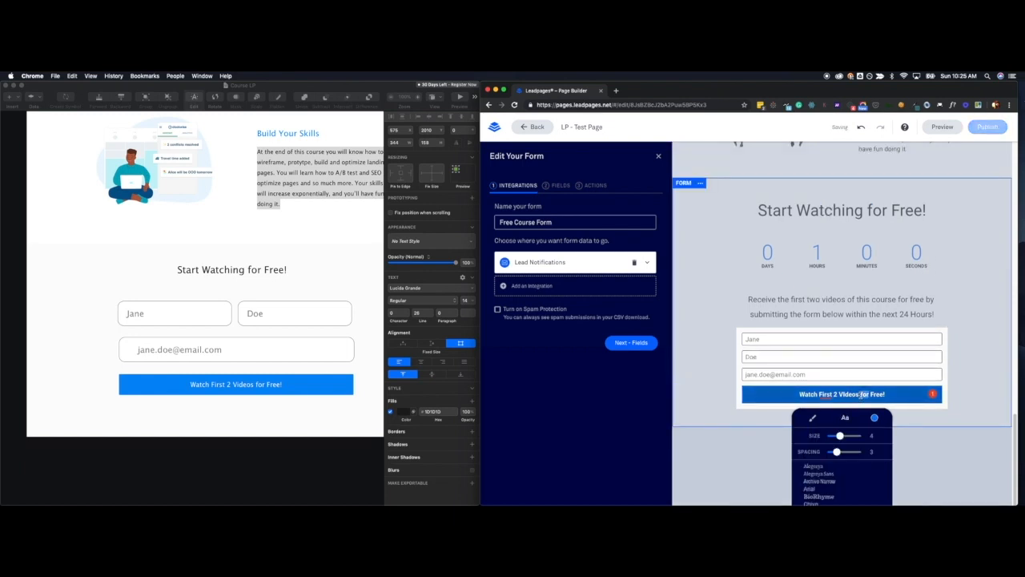
pyautogui.tripleClick(862, 394)
pyautogui.scroll(-5, 853, 488)
pyautogui.click(920, 441)
pyautogui.scroll(-3, 854, 442)
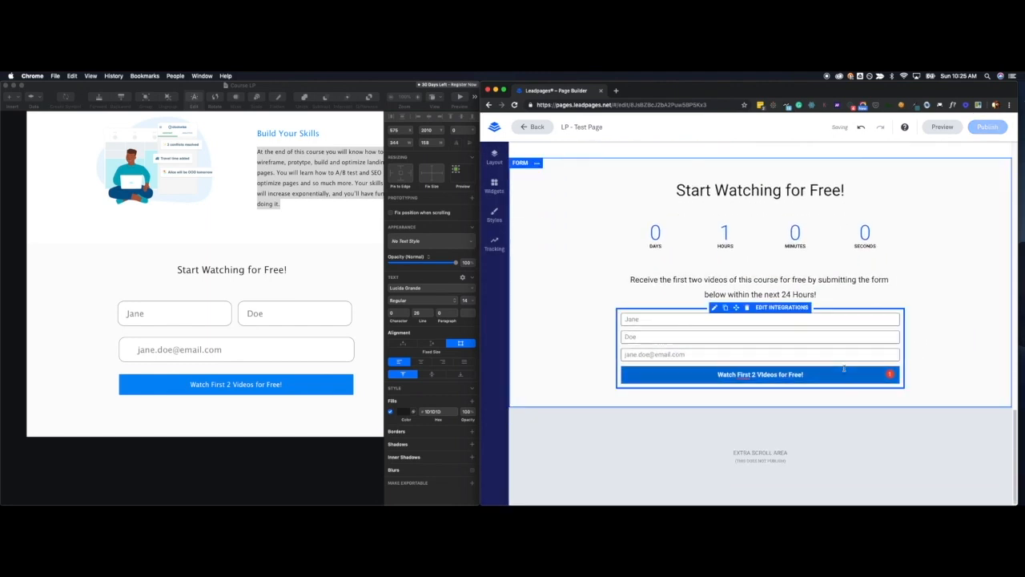
# Give the form's submit button rounded corners with a radius of 10, keeping its size Small, and close the form's settings.
pyautogui.click(843, 370)
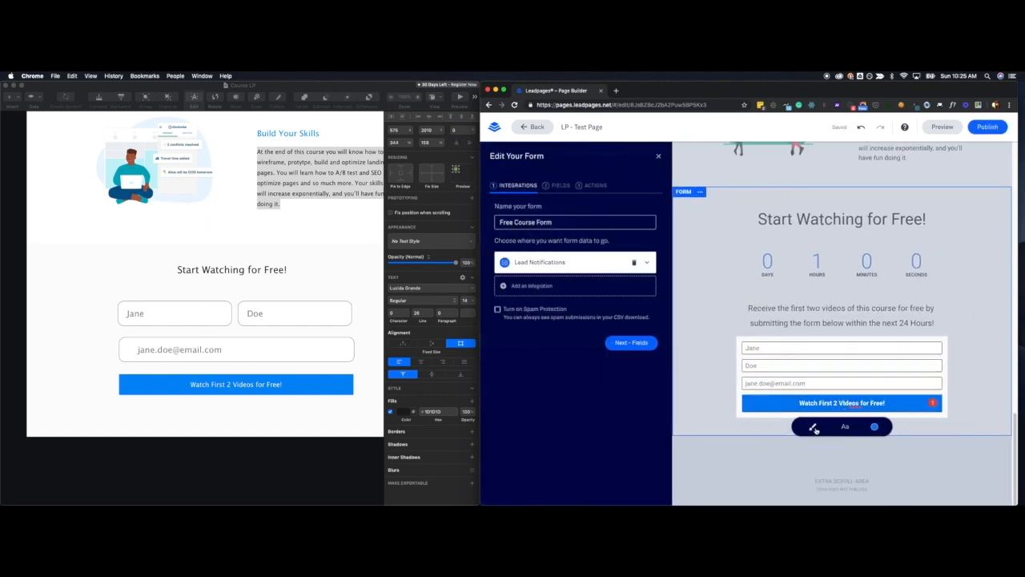
pyautogui.click(815, 430)
pyautogui.scroll(-1, 815, 430)
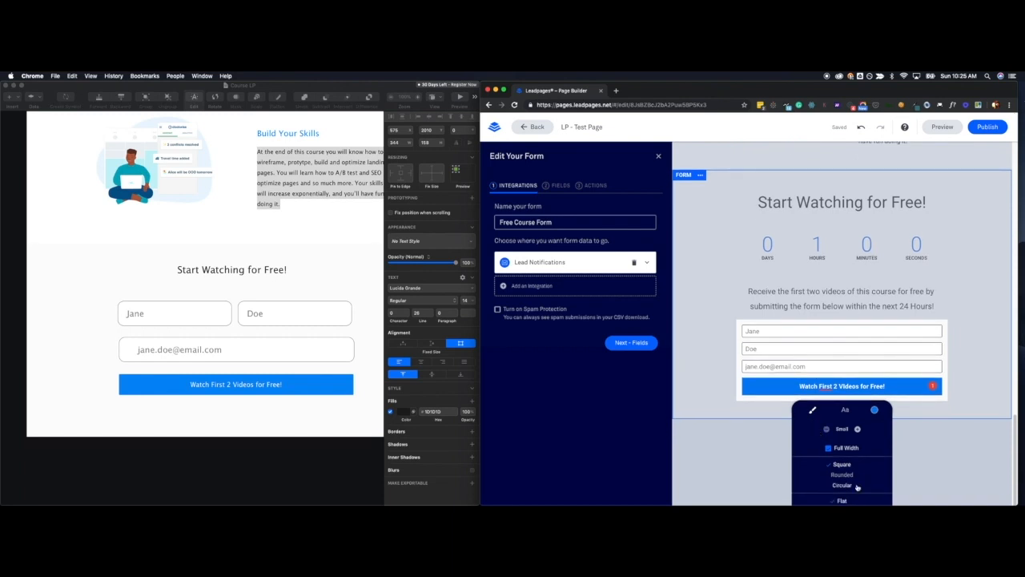
pyautogui.click(844, 475)
pyautogui.moveTo(830, 501); pyautogui.dragTo(825, 500)
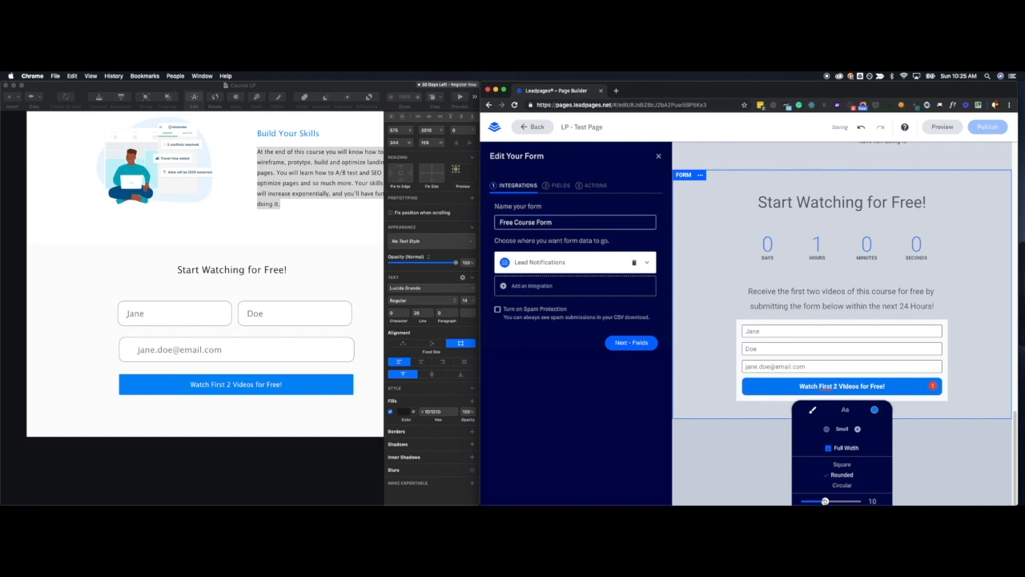
pyautogui.click(858, 430)
pyautogui.click(828, 439)
pyautogui.click(933, 411)
pyautogui.scroll(-2, 938, 401)
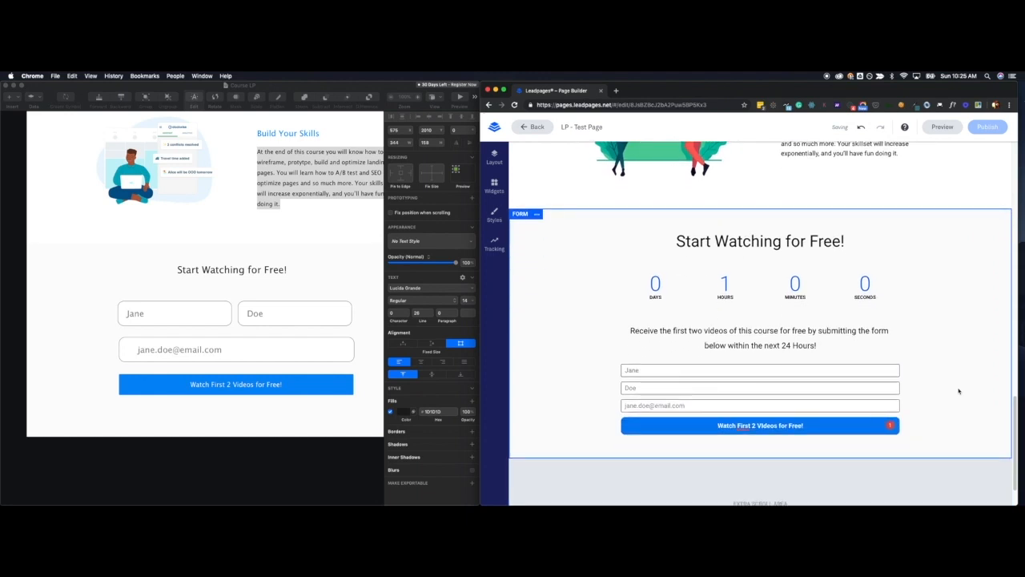
pyautogui.scroll(-1, 959, 391)
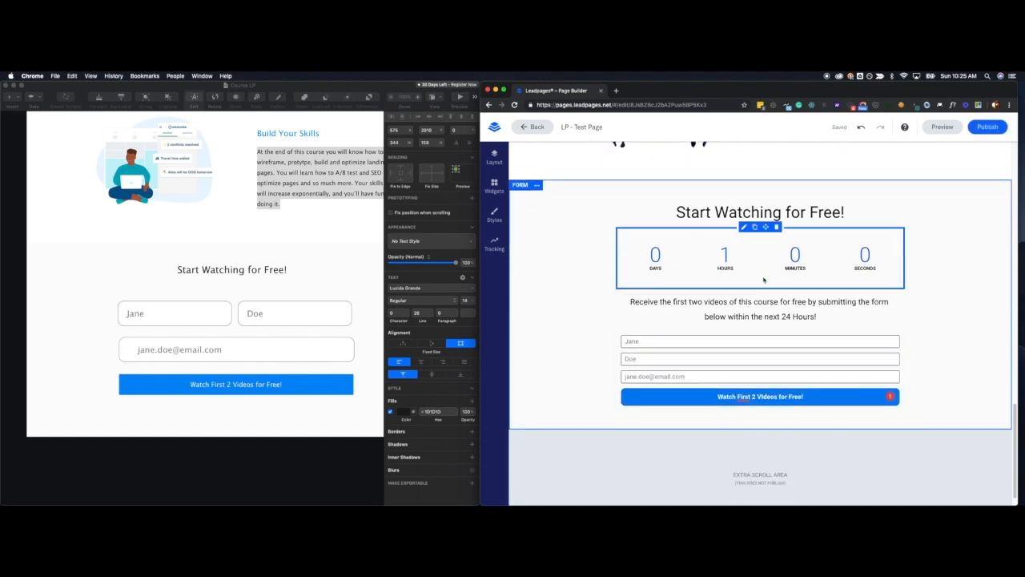
pyautogui.click(743, 212)
pyautogui.click(680, 278)
pyautogui.click(693, 312)
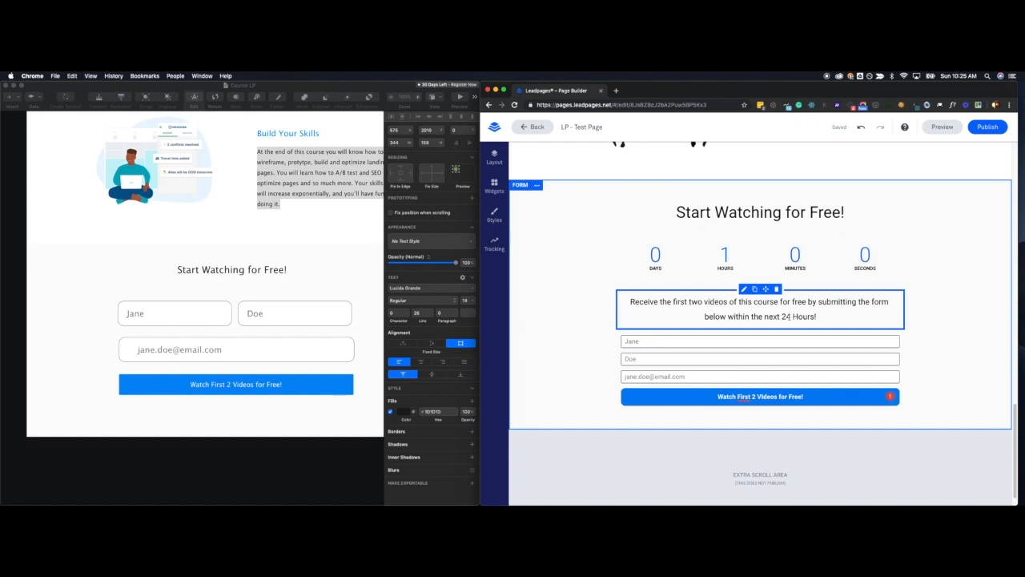
pyautogui.click(780, 338)
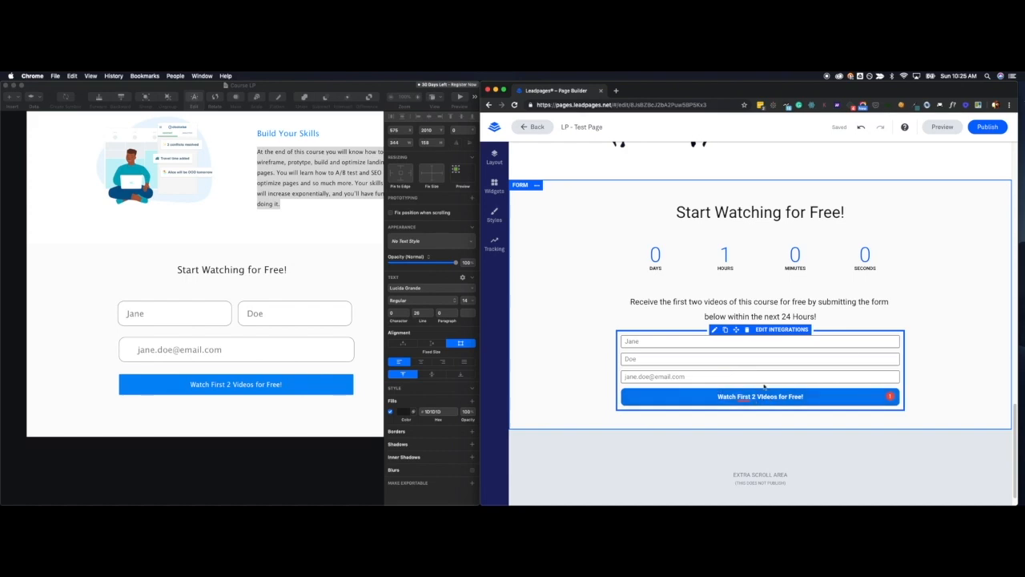
# Link the header's "Watch for Free" button so that it jumps to the Form page section.
pyautogui.scroll(10, 764, 387)
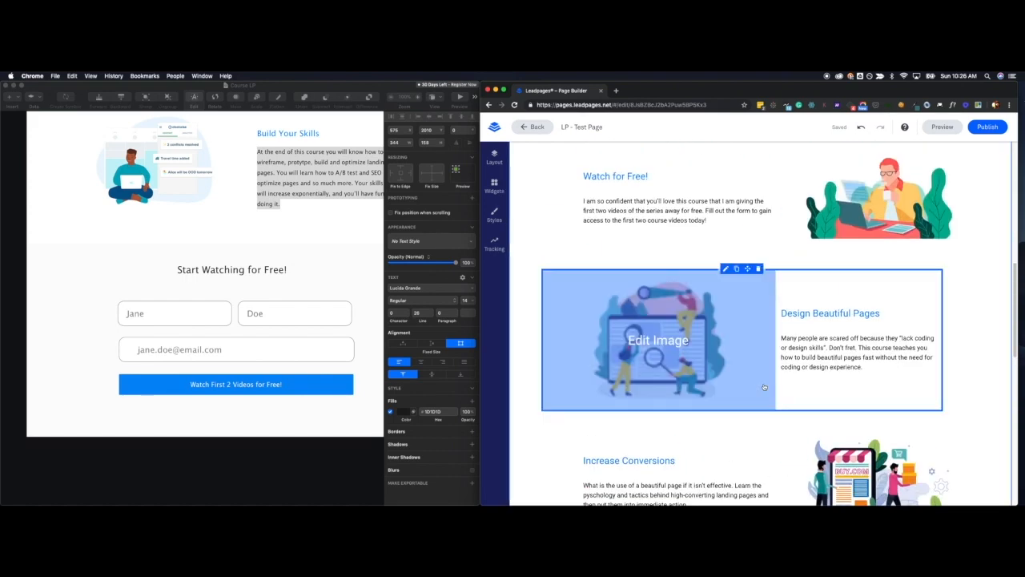
pyautogui.scroll(10, 764, 387)
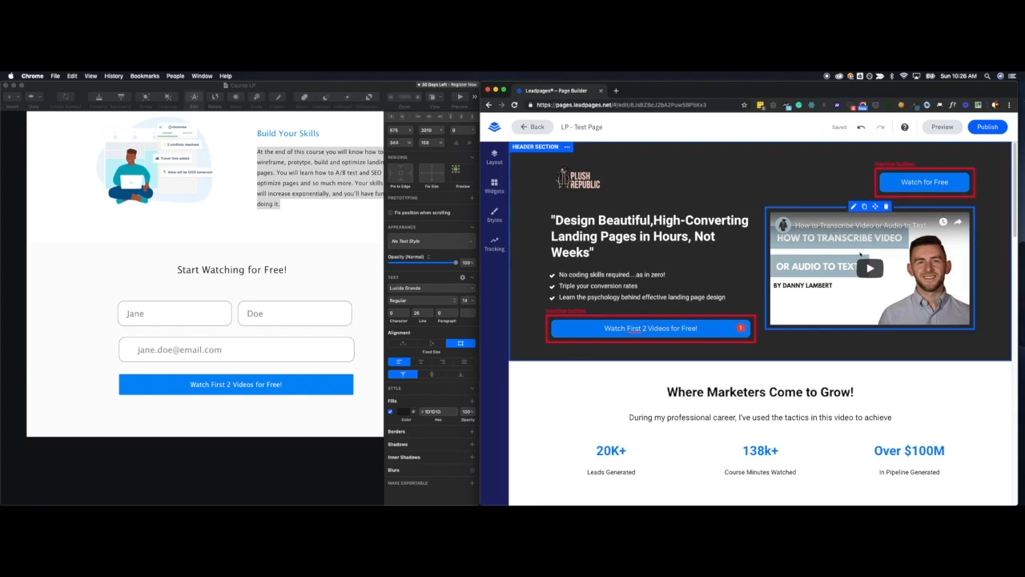
pyautogui.doubleClick(919, 182)
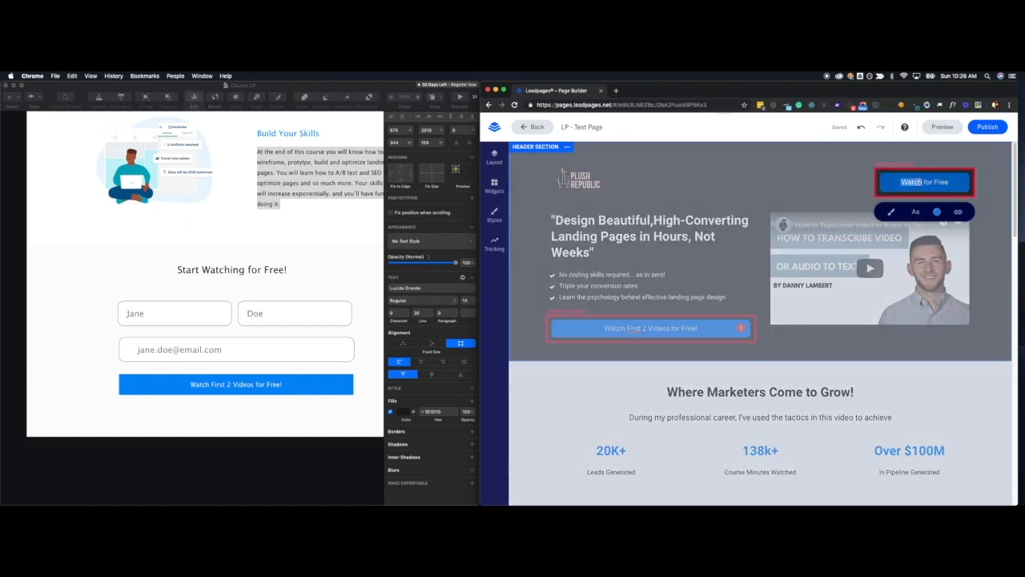
pyautogui.click(852, 190)
pyautogui.click(882, 170)
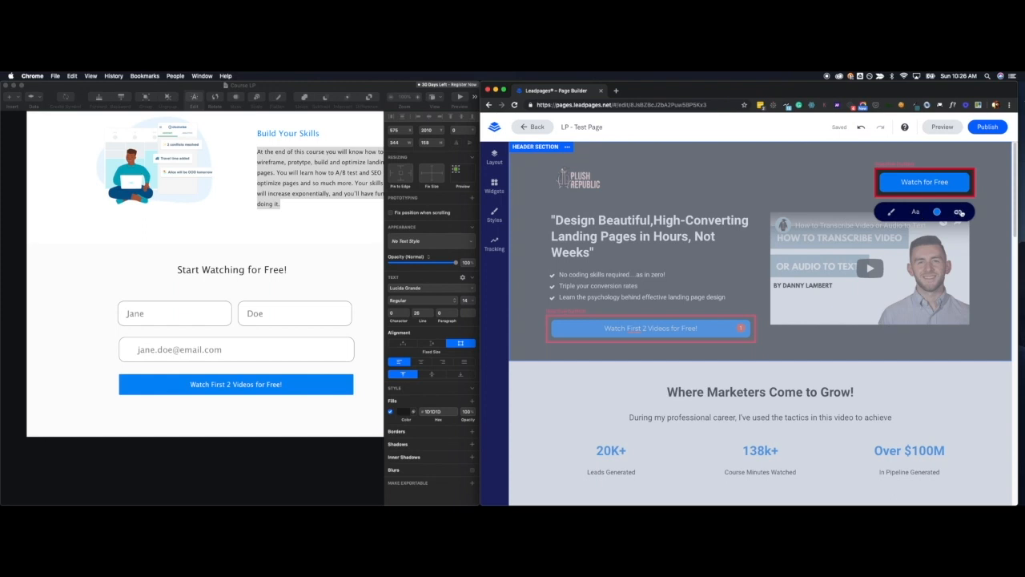
pyautogui.click(961, 212)
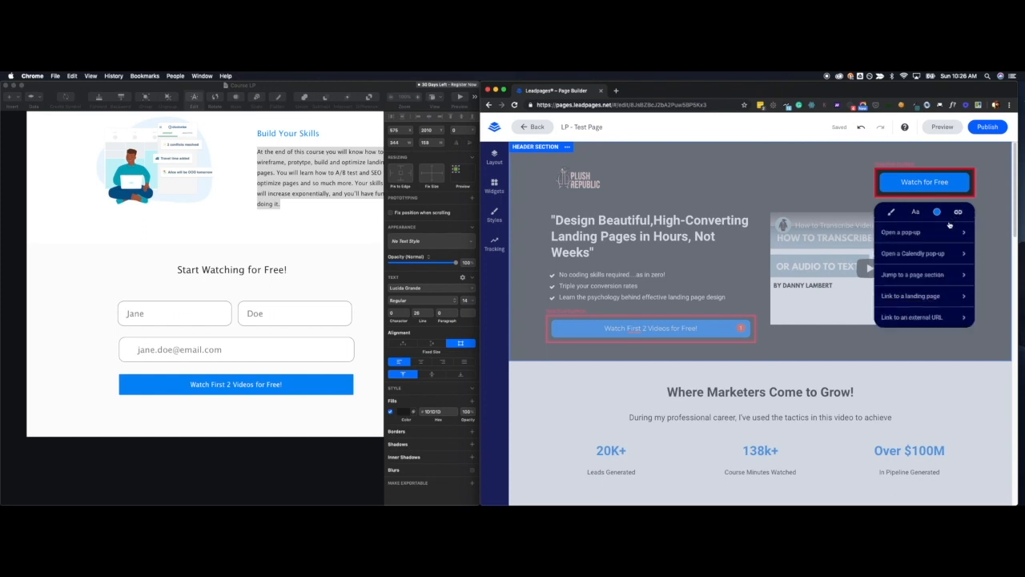
pyautogui.scroll(-1, 925, 242)
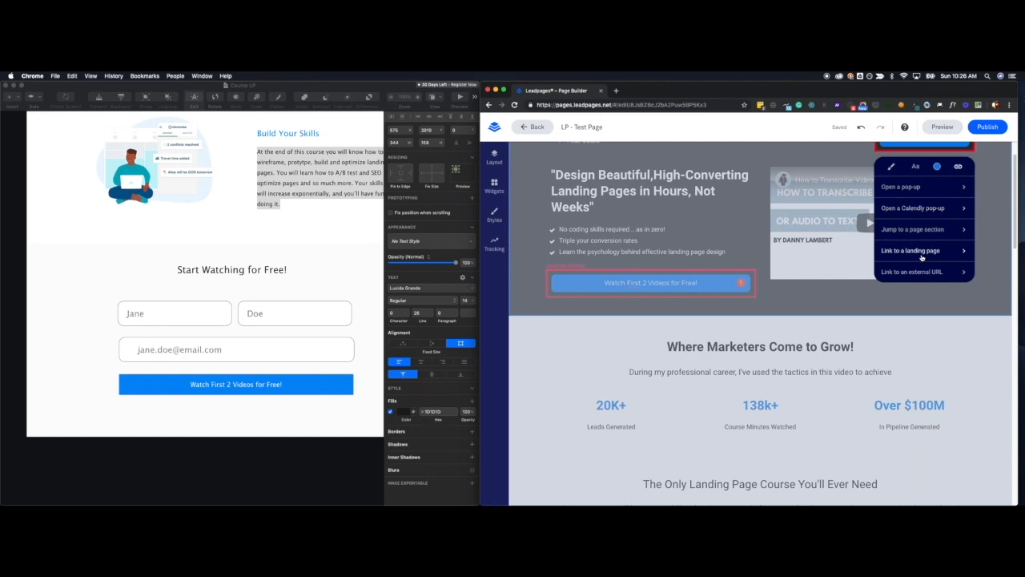
pyautogui.click(940, 230)
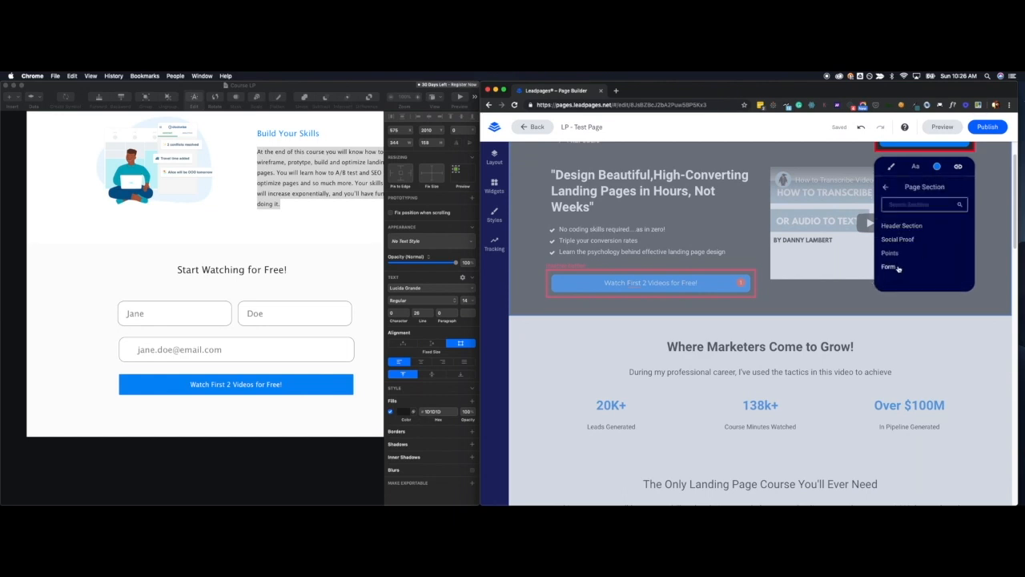
pyautogui.click(896, 268)
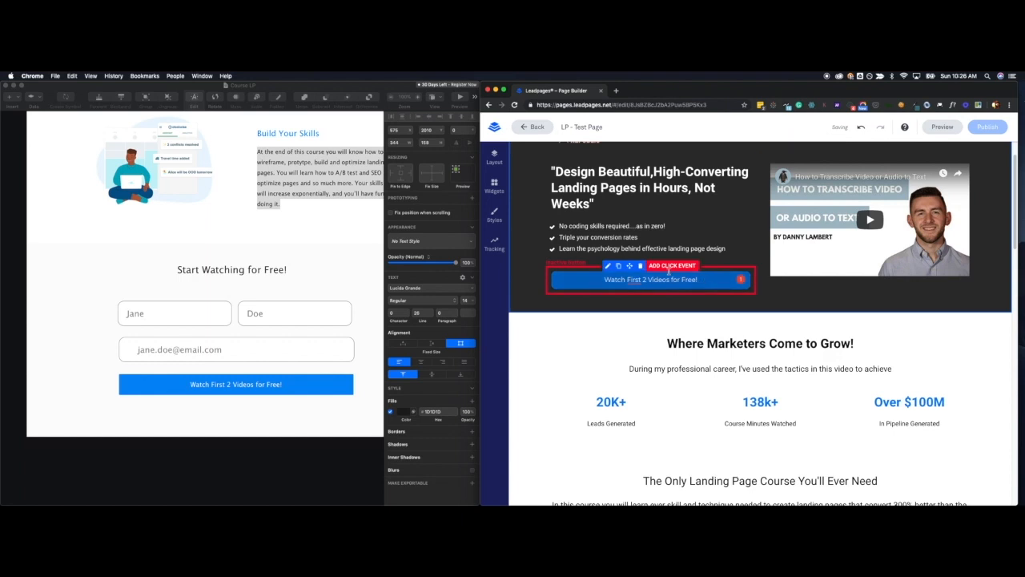
# Link the header's "Watch First 2 Videos for Free!" button so that it jumps to the Form page section.
pyautogui.click(607, 266)
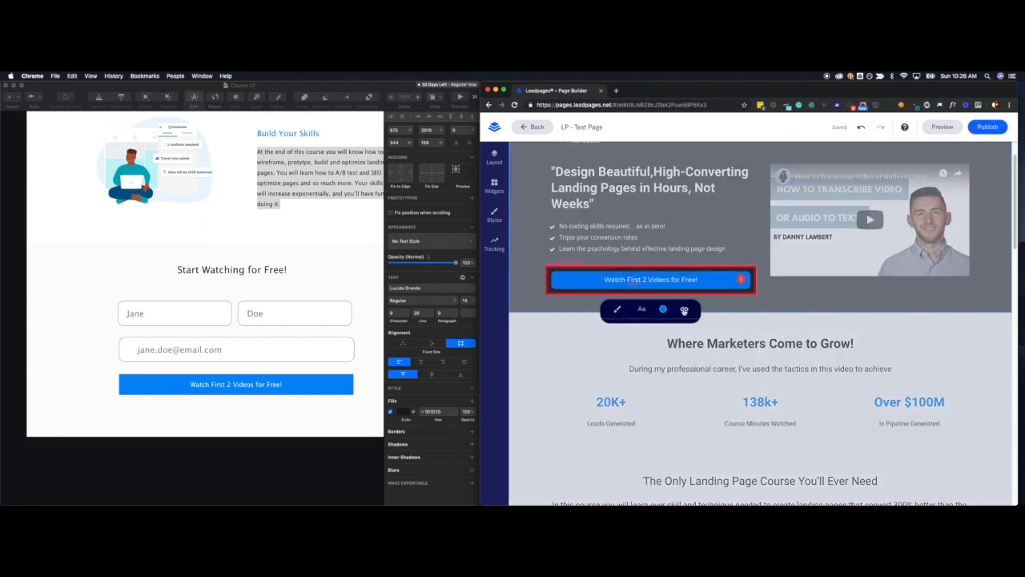
pyautogui.click(685, 310)
pyautogui.scroll(-1, 657, 360)
pyautogui.click(674, 339)
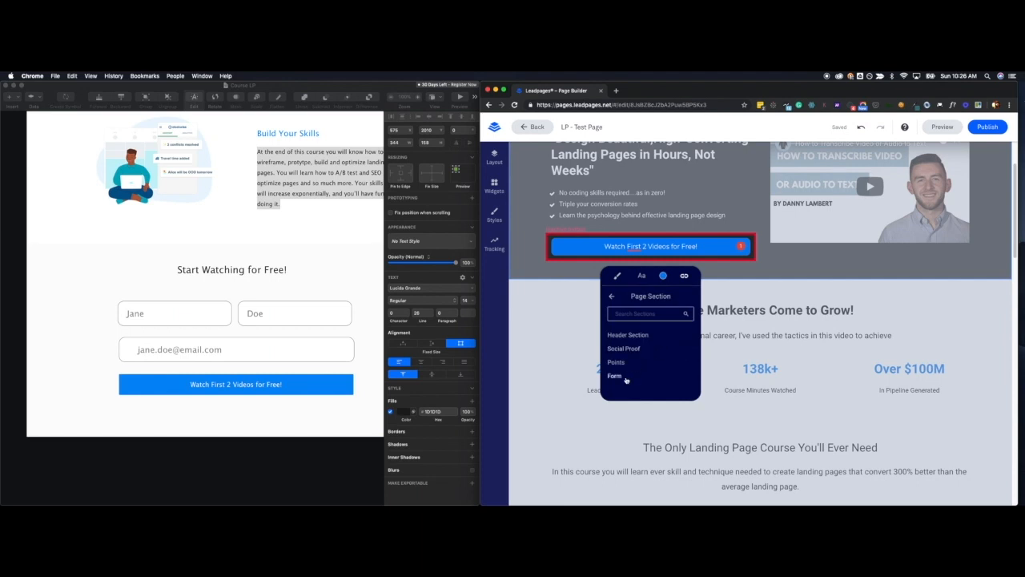
pyautogui.click(616, 376)
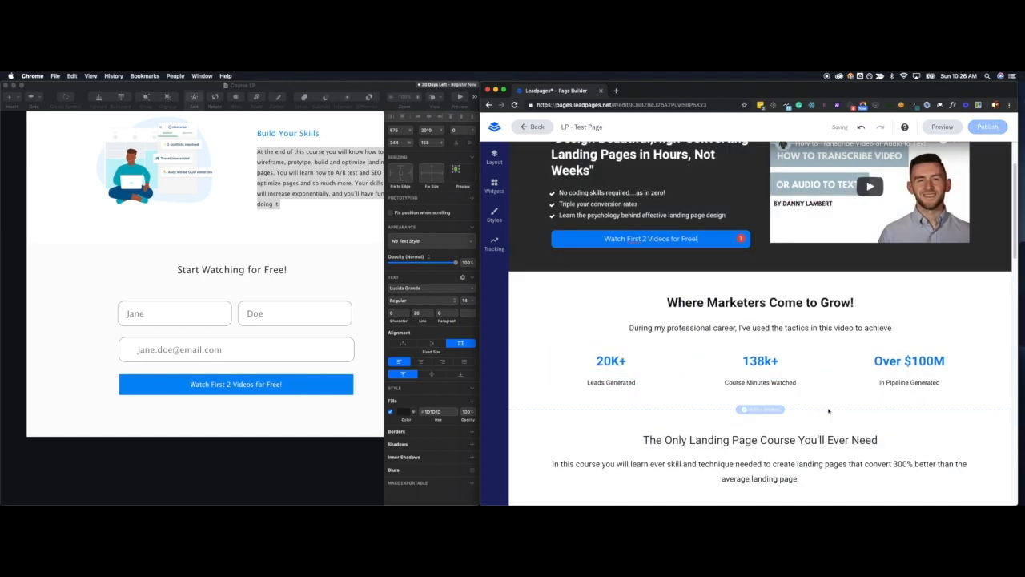
# Preview the page in desktop view and test the header buttons' jump to the Form section.
pyautogui.click(938, 128)
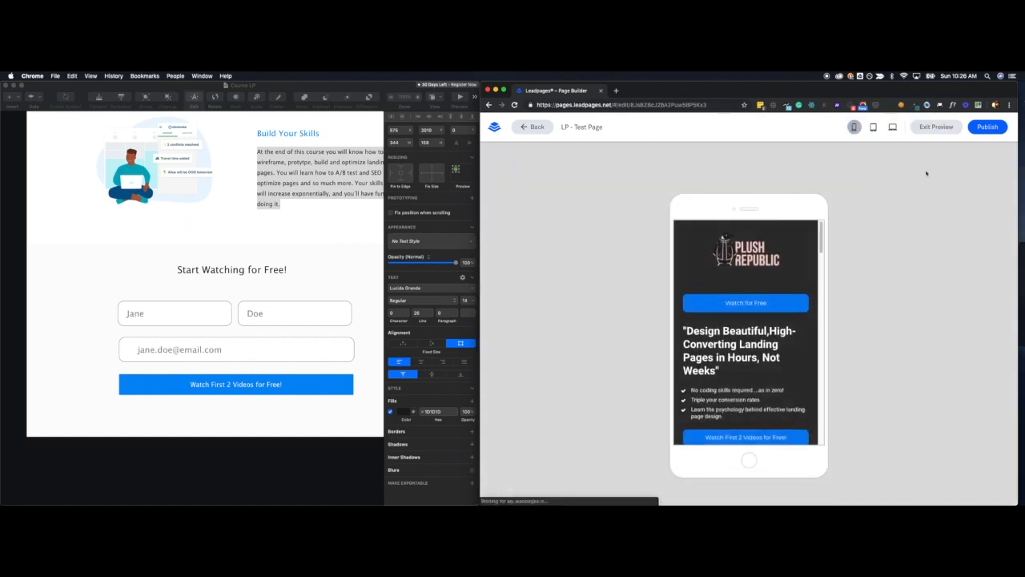
pyautogui.click(893, 128)
pyautogui.click(902, 178)
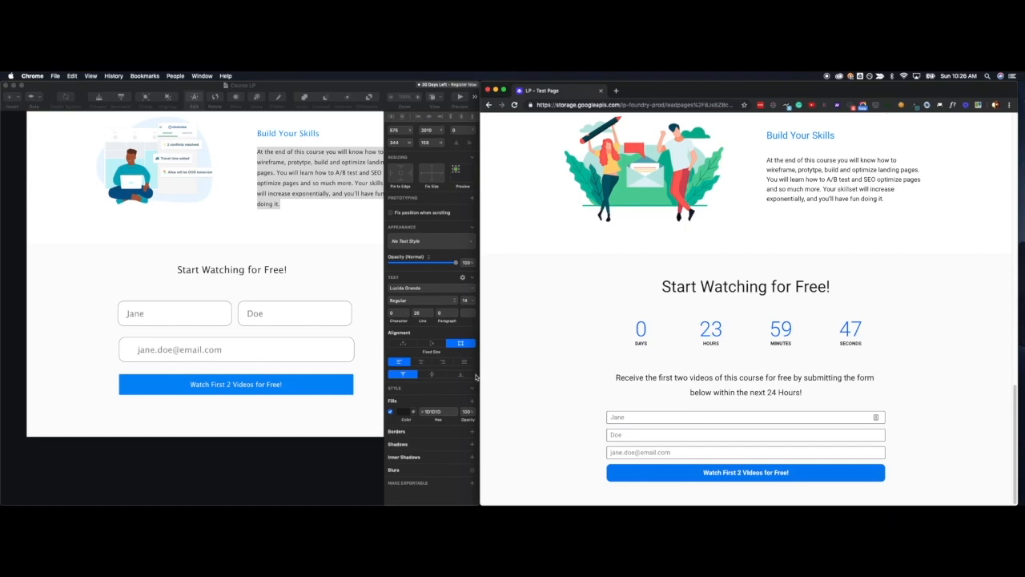
pyautogui.scroll(20, 894, 276)
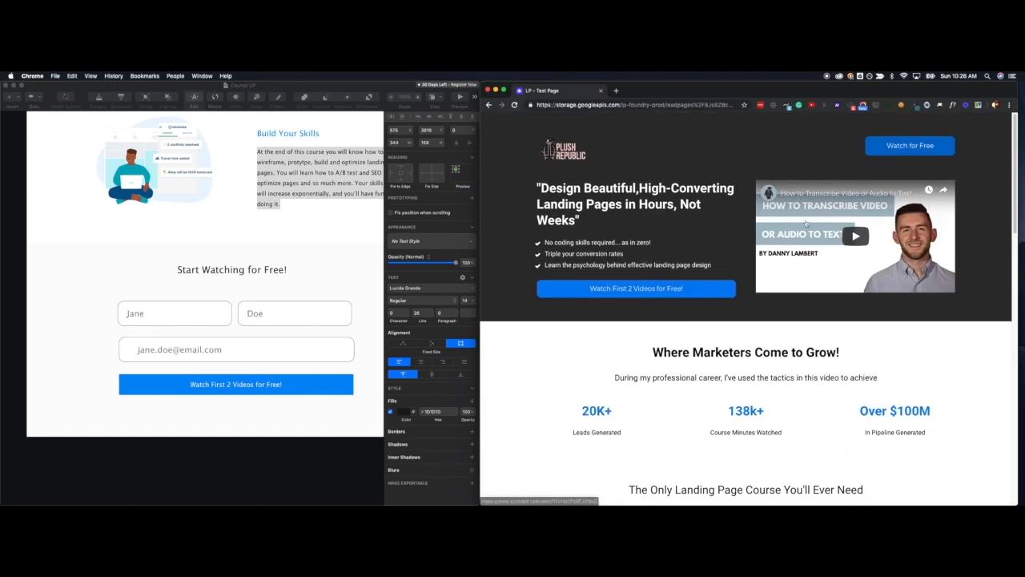
pyautogui.click(893, 146)
pyautogui.scroll(5, 804, 437)
pyautogui.scroll(10, 804, 437)
# Return to the page builder, reopen the preview and check the whole page in phone view down to the form.
pyautogui.click(489, 105)
pyautogui.hotkey('ctrl', 'Up')
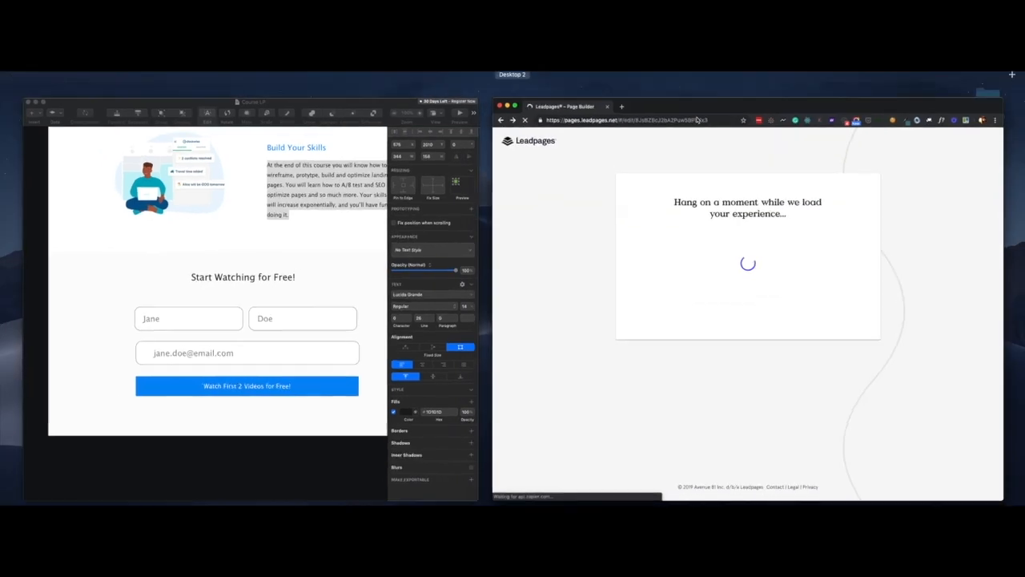
pyautogui.click(697, 119)
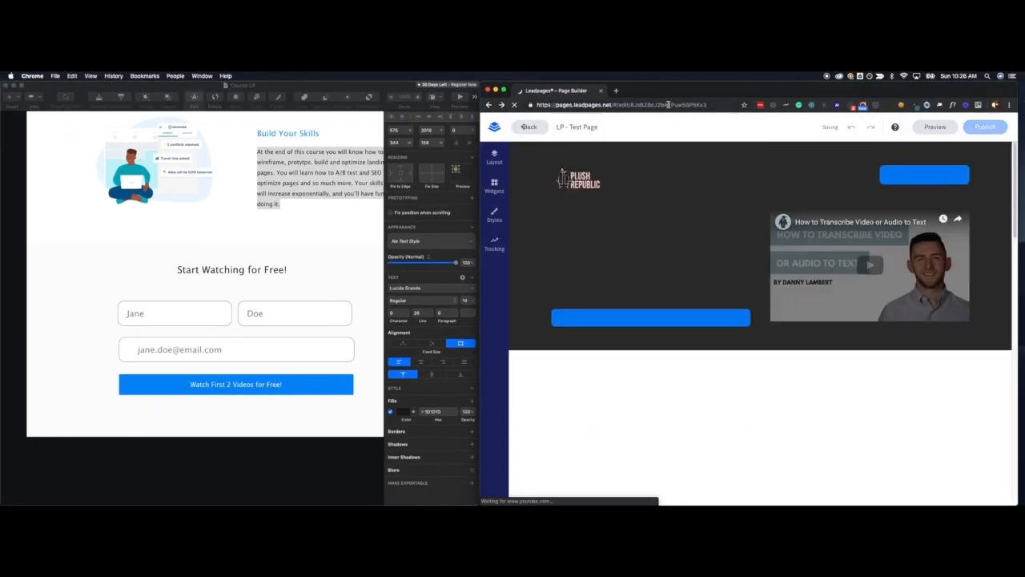
pyautogui.click(945, 131)
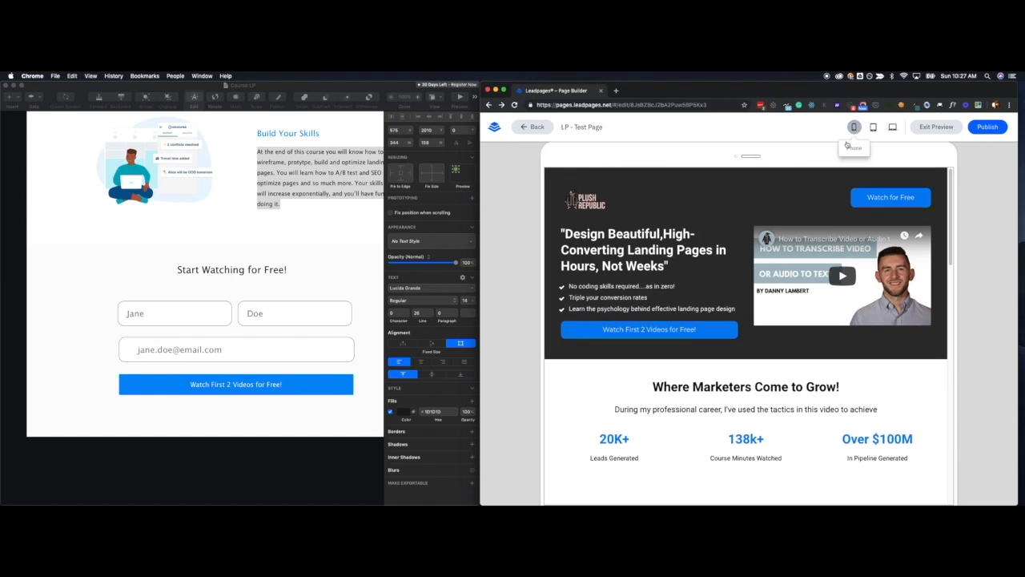
pyautogui.scroll(-8, 774, 304)
pyautogui.scroll(4, 774, 305)
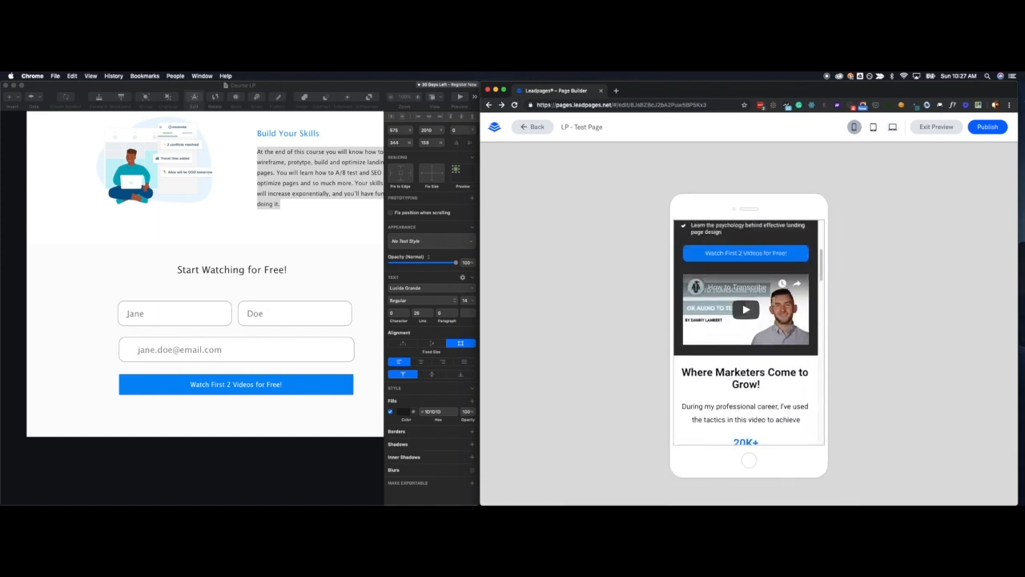
pyautogui.scroll(-10, 774, 303)
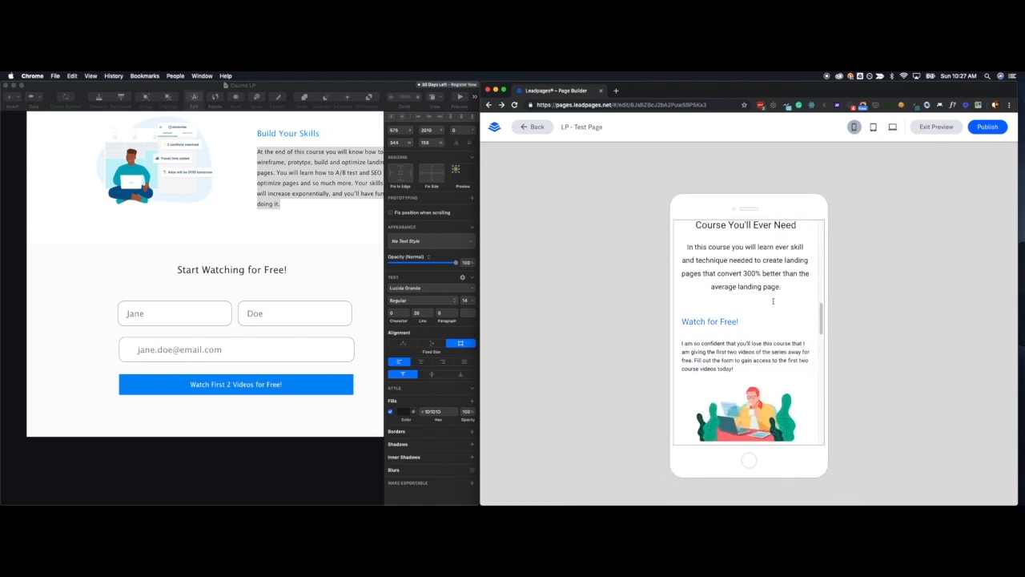
pyautogui.scroll(-10, 773, 301)
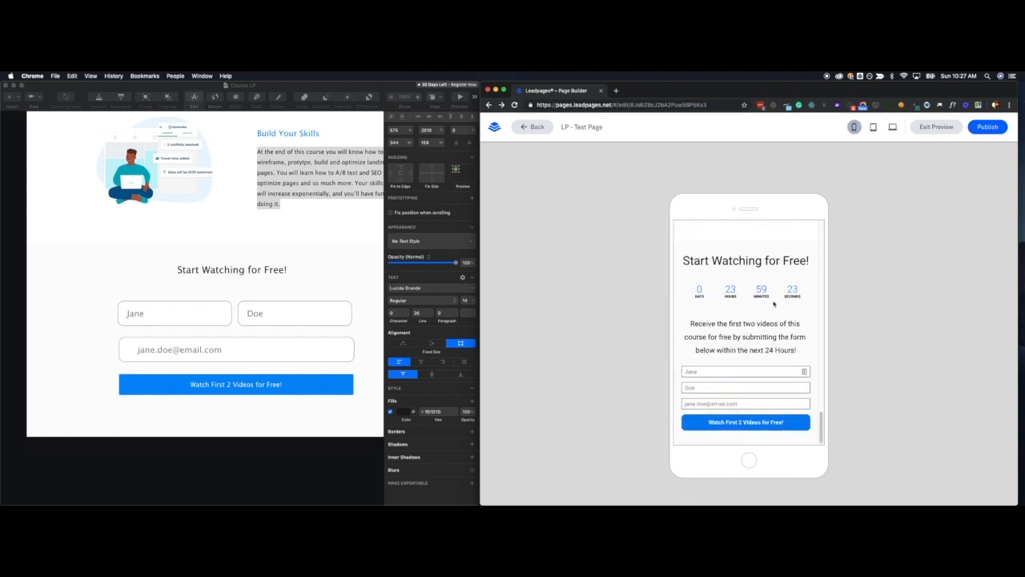
# Check the page preview in tablet view and in desktop view, ending at the header.
pyautogui.click(873, 126)
pyautogui.scroll(-15, 764, 284)
pyautogui.scroll(-10, 765, 284)
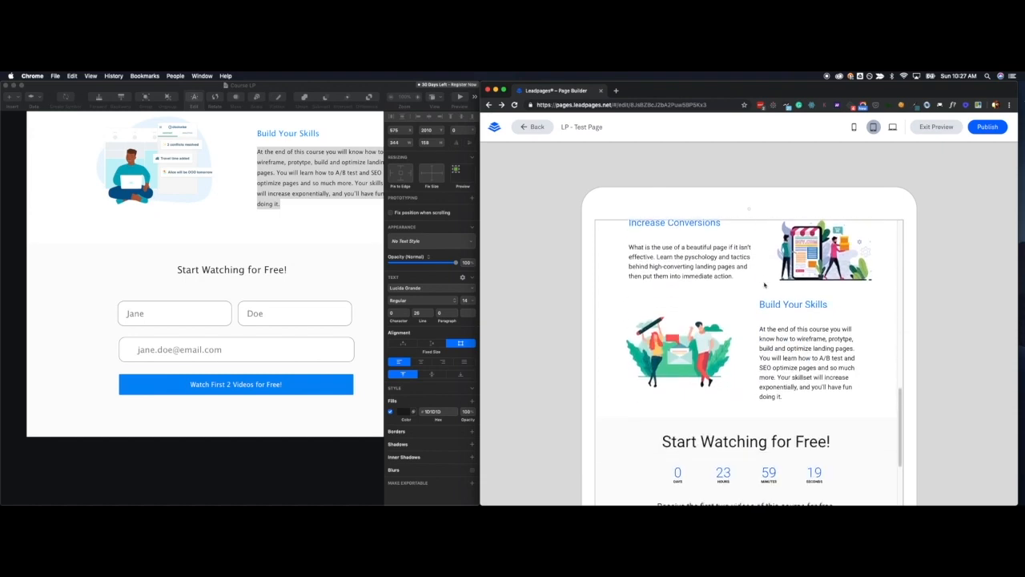
pyautogui.click(893, 127)
pyautogui.scroll(10, 799, 320)
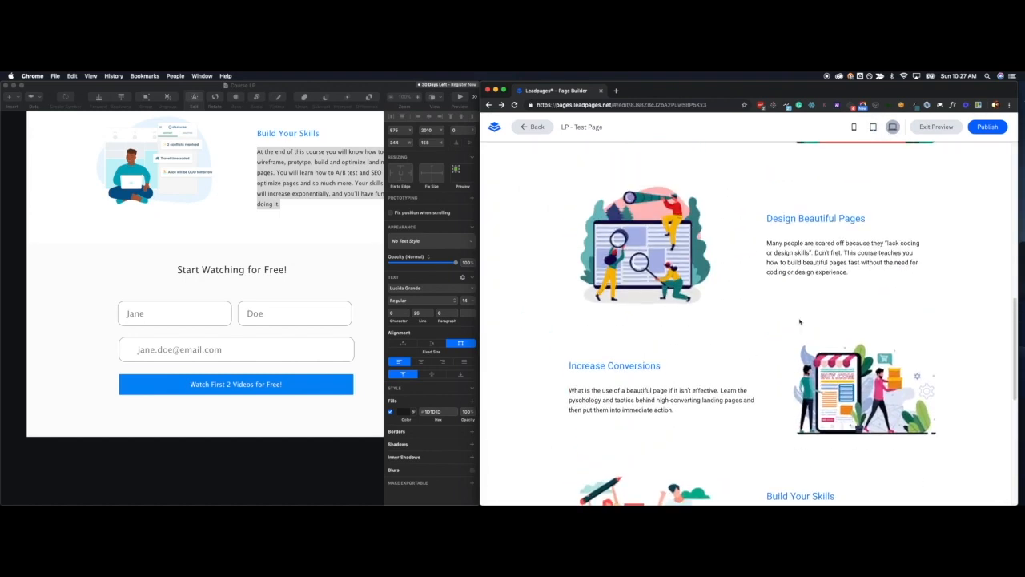
pyautogui.scroll(15, 233, 331)
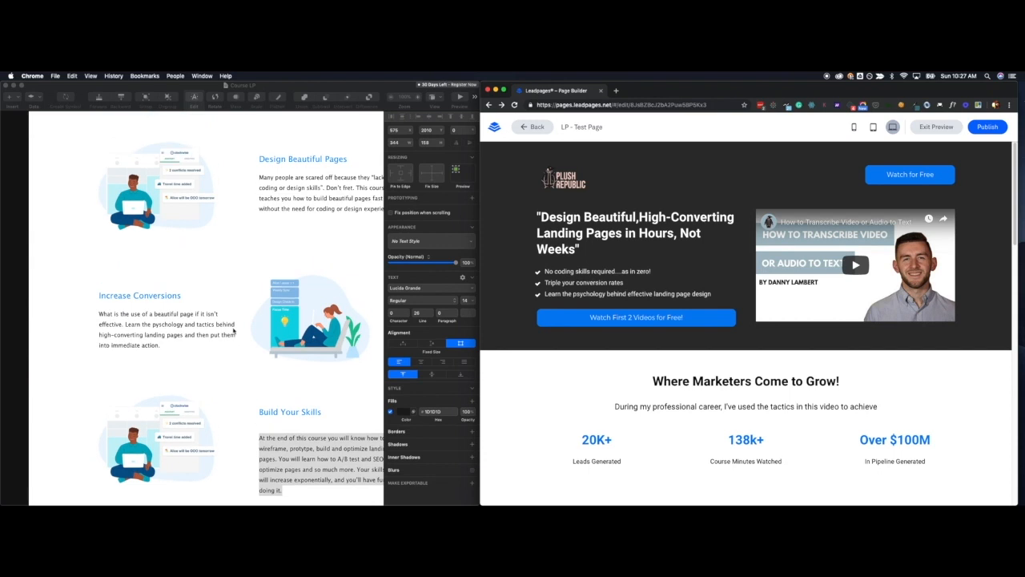
# Review the mockup from its header to its form section and compare it with the desktop preview.
pyautogui.scroll(5, 233, 331)
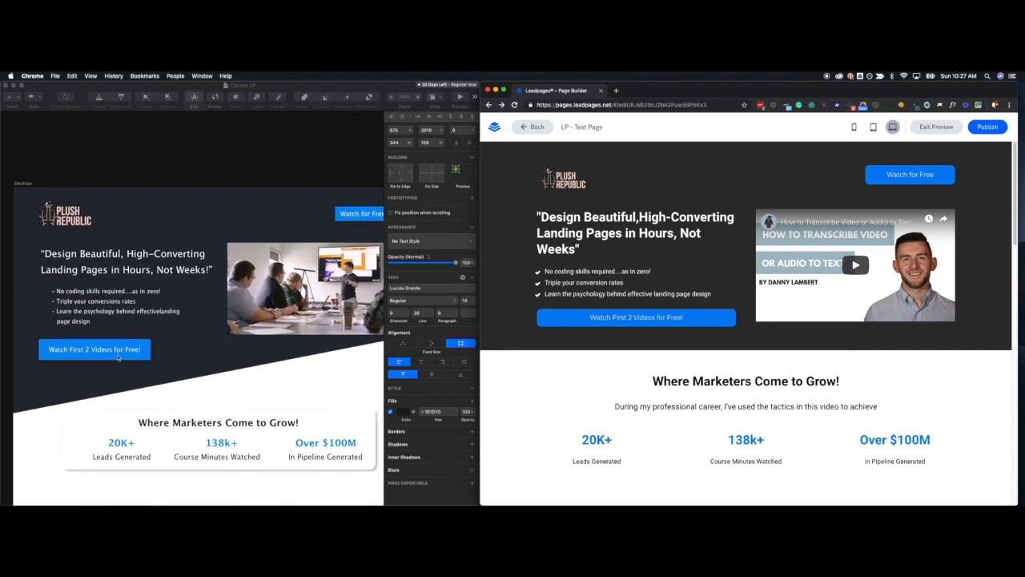
pyautogui.scroll(-15, 118, 358)
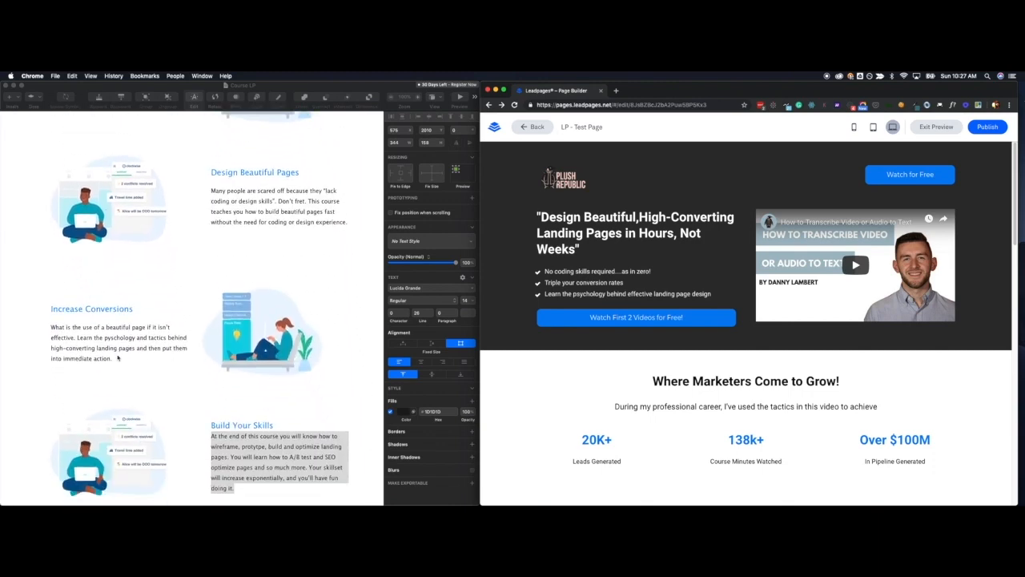
pyautogui.scroll(-5, 118, 357)
pyautogui.scroll(5, 117, 357)
pyautogui.scroll(10, 118, 357)
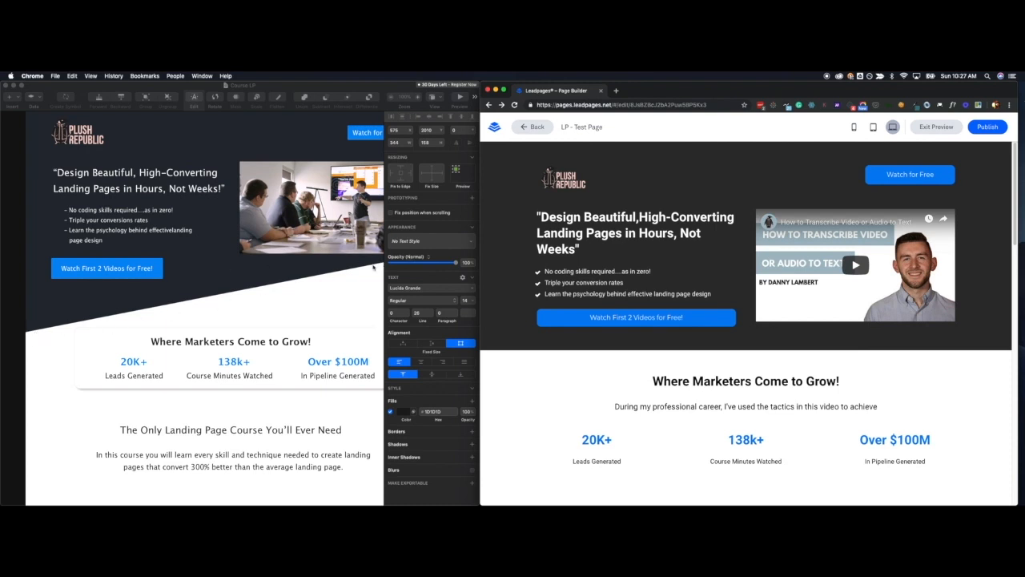
pyautogui.scroll(-2, 79, 330)
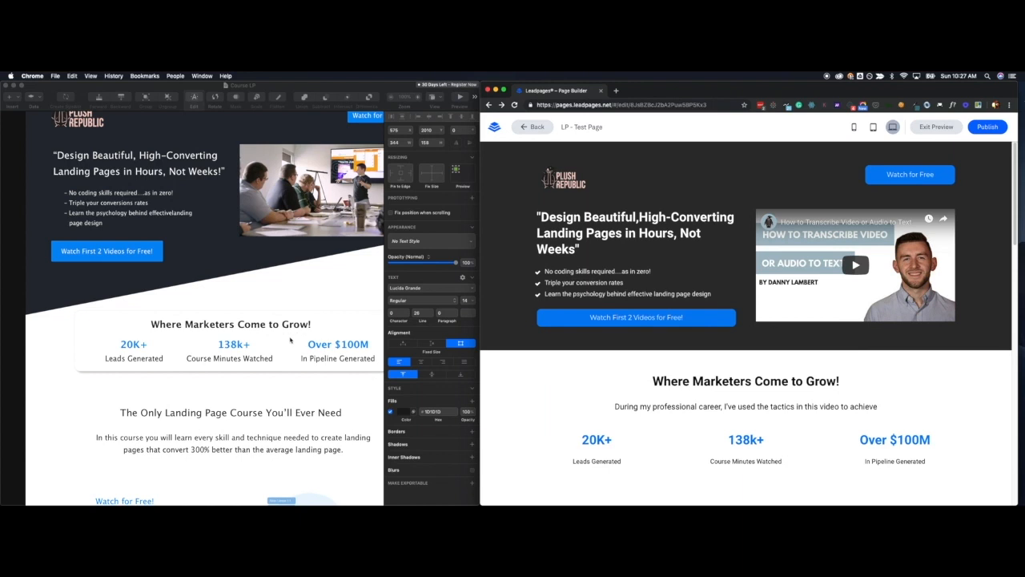
pyautogui.scroll(-15, 255, 360)
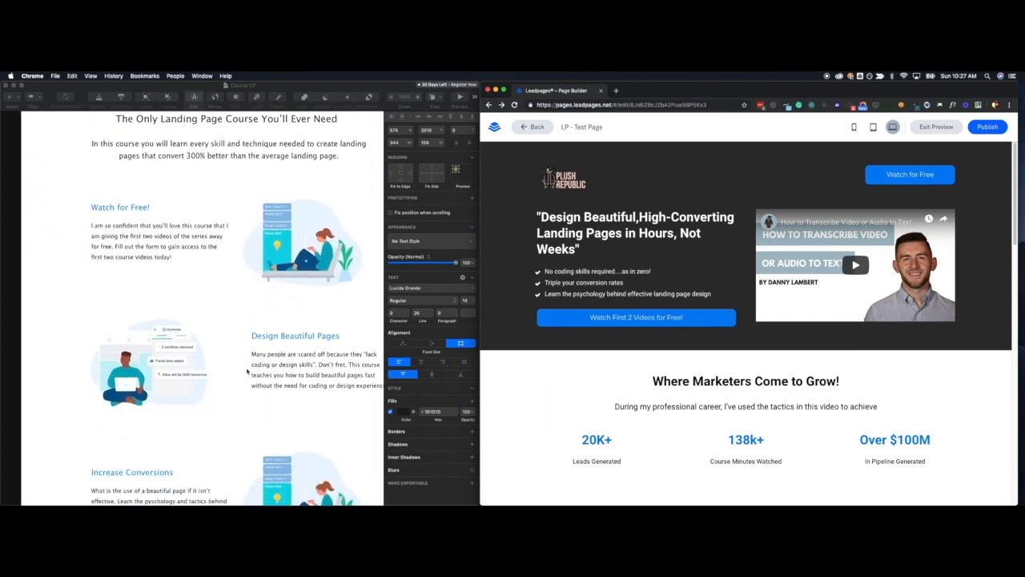
pyautogui.scroll(-10, 246, 370)
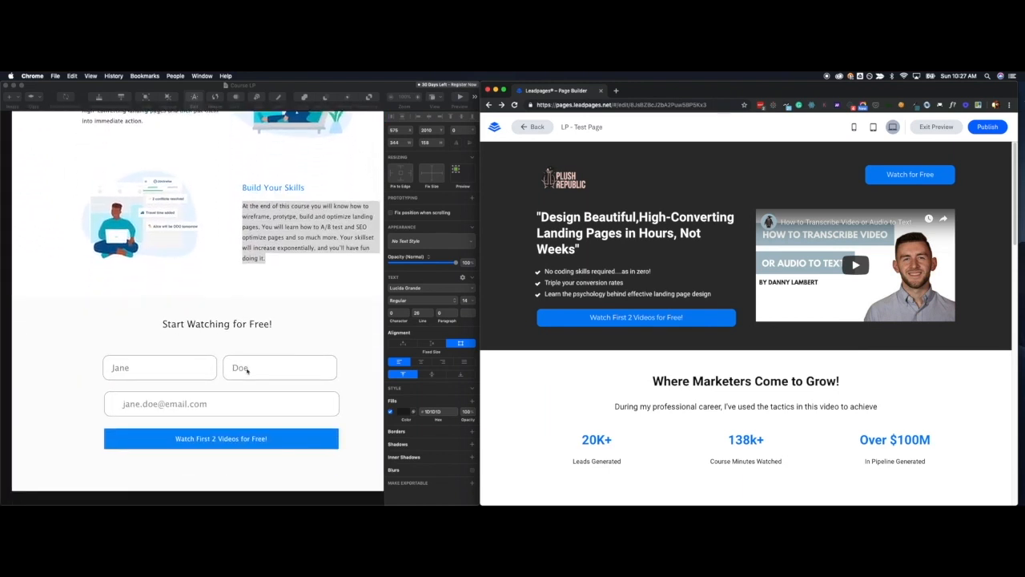